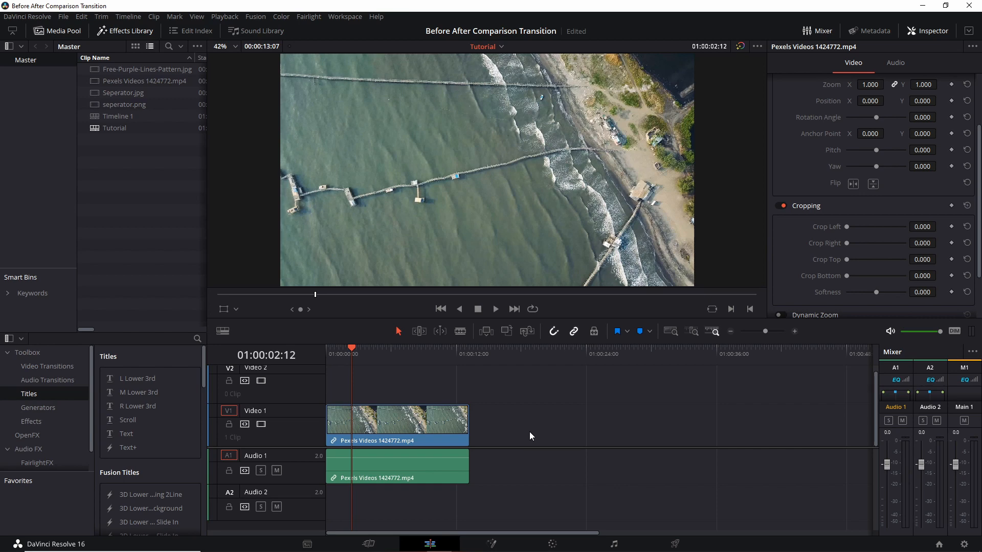
Copy the aerial beach clip with its audio and paste a duplicate onto the timeline after the original.
{"action": "left_click_drag", "start_coordinate": [530, 431], "coordinate": [394, 434]}
{"action": "left_click_drag", "start_coordinate": [406, 353], "coordinate": [430, 410]}
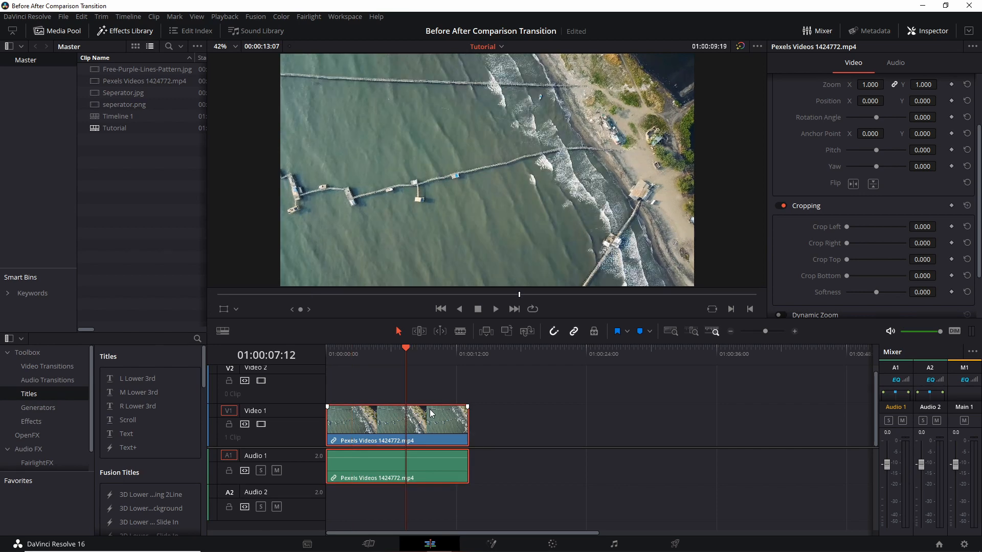
{"action": "left_click", "coordinate": [504, 357]}
{"action": "left_click", "coordinate": [512, 382]}
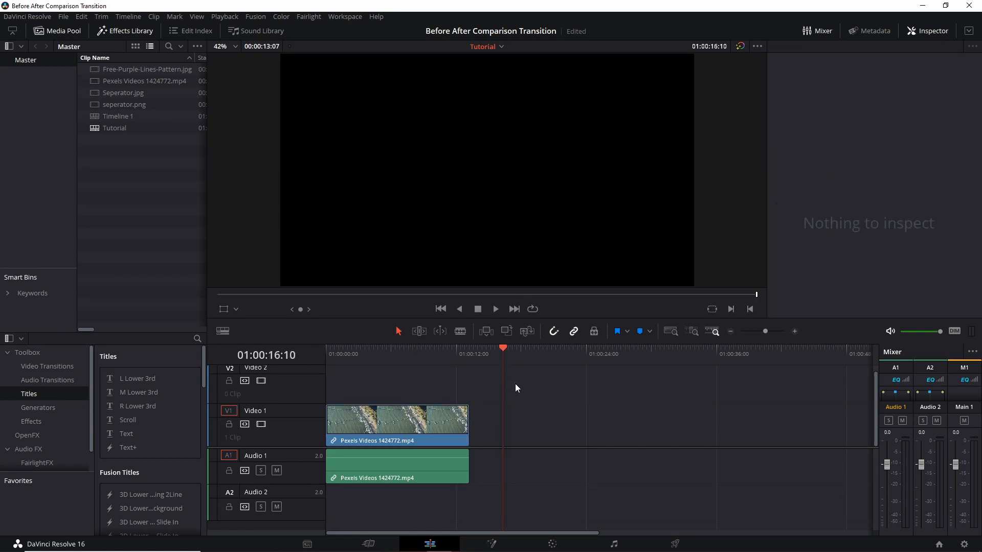
{"action": "left_click_drag", "start_coordinate": [508, 351], "coordinate": [496, 353]}
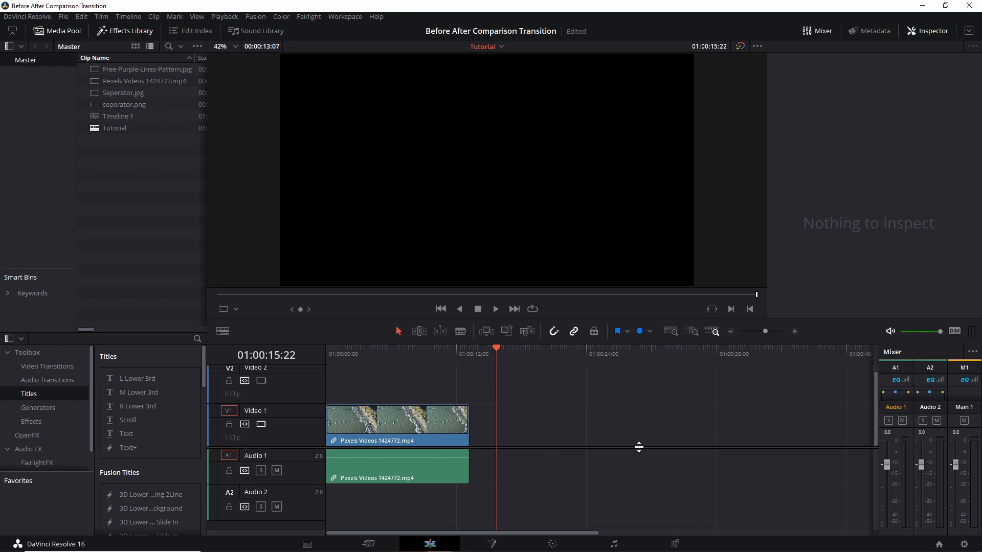
{"action": "key", "text": "ctrl+v"}
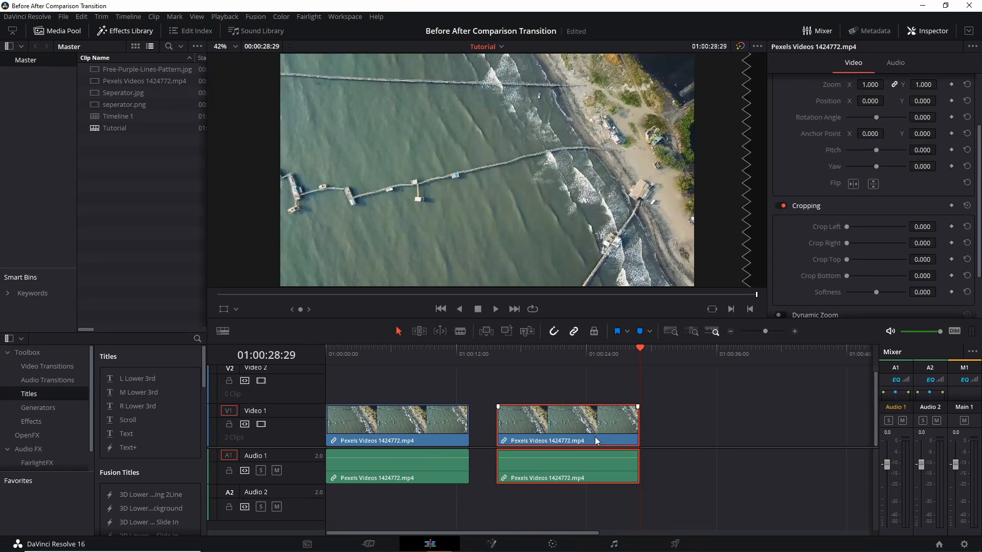
Move the duplicate clip onto Video 2 directly above the original clip.
{"action": "left_click_drag", "start_coordinate": [599, 420], "coordinate": [407, 389]}
{"action": "left_click", "coordinate": [433, 355]}
{"action": "left_click", "coordinate": [385, 355]}
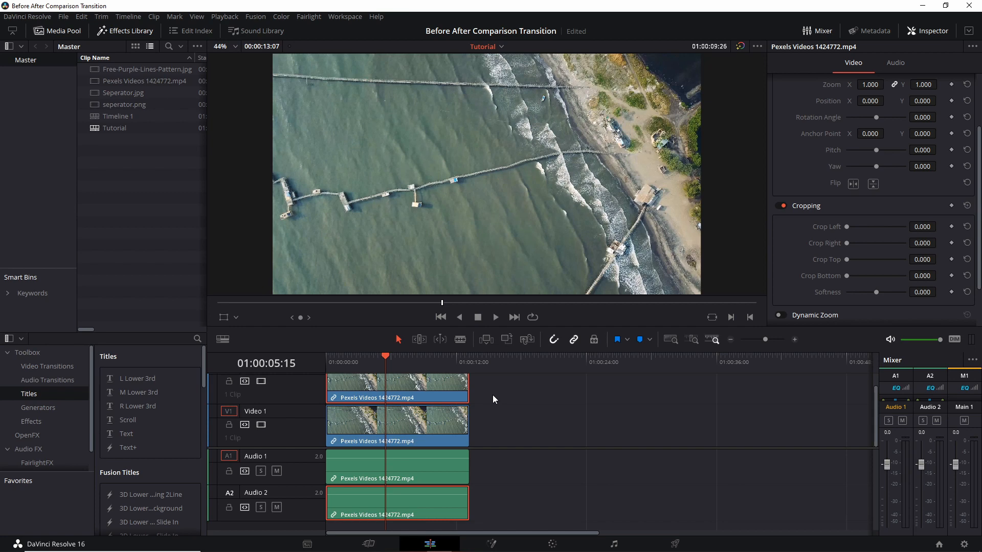
On the Color page, apply the Film Looks LUT DCI-P3 Fu...513DI D65 to the top clip's node.
{"action": "left_click", "coordinate": [552, 545]}
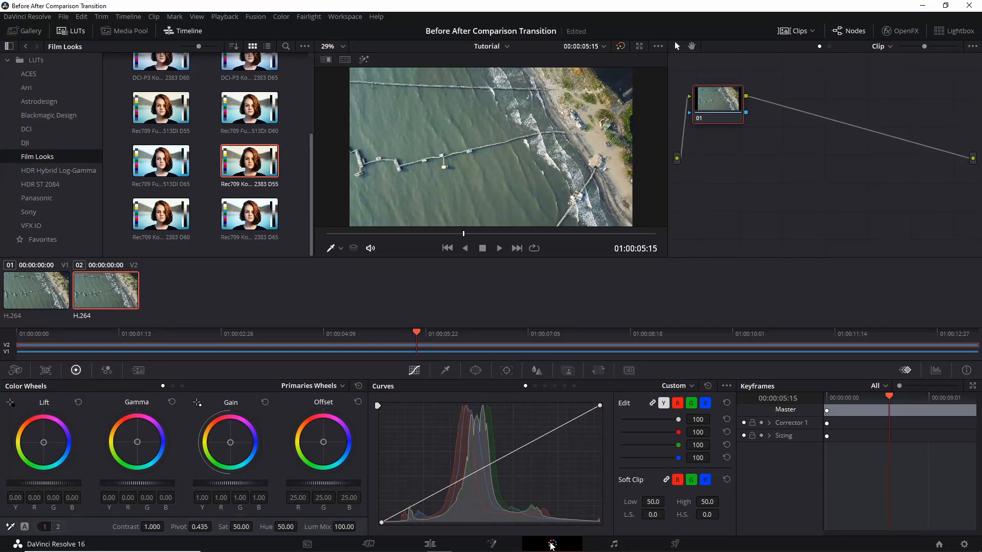
{"action": "left_click_drag", "start_coordinate": [715, 119], "coordinate": [742, 131]}
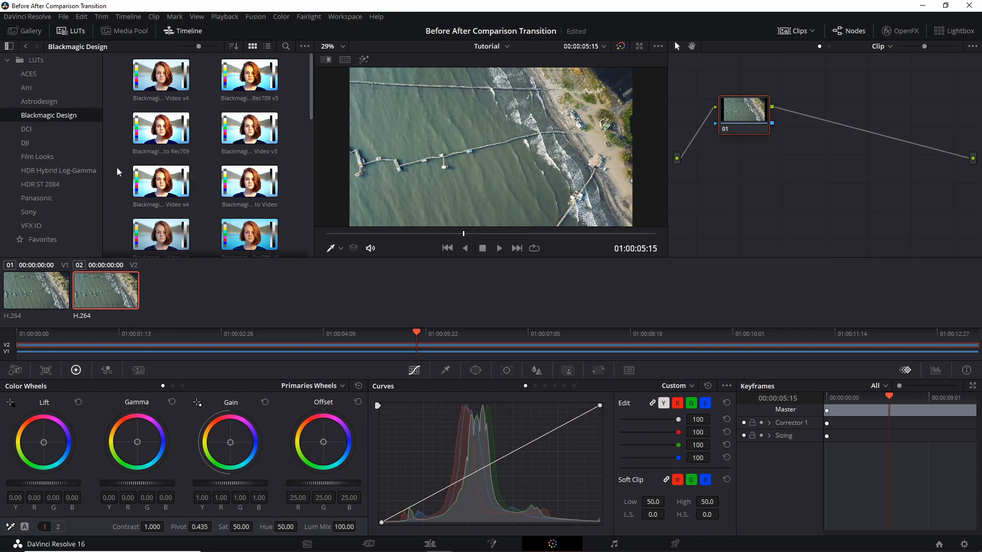
{"action": "scroll", "coordinate": [118, 172], "scroll_direction": "down", "scroll_amount": 1}
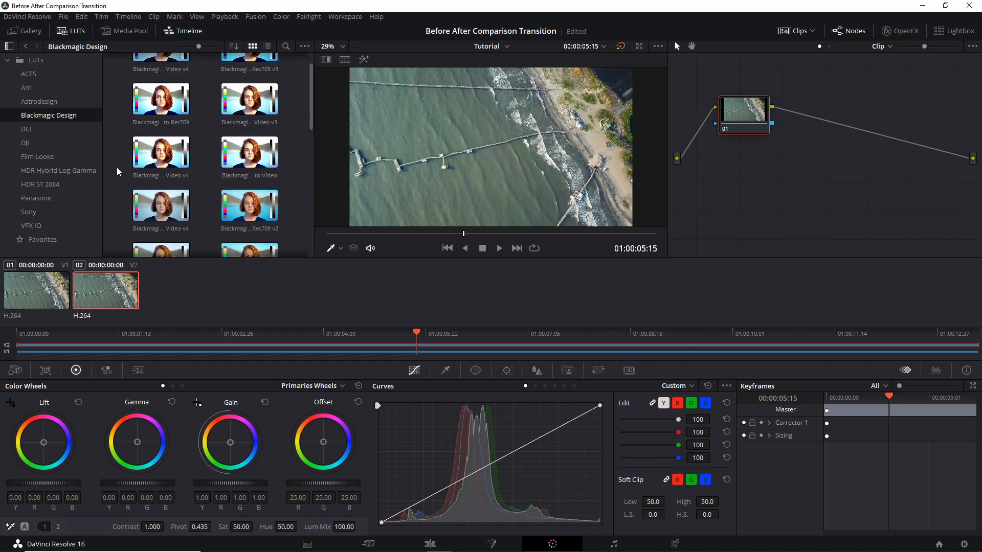
{"action": "scroll", "coordinate": [118, 172], "scroll_direction": "down", "scroll_amount": 1}
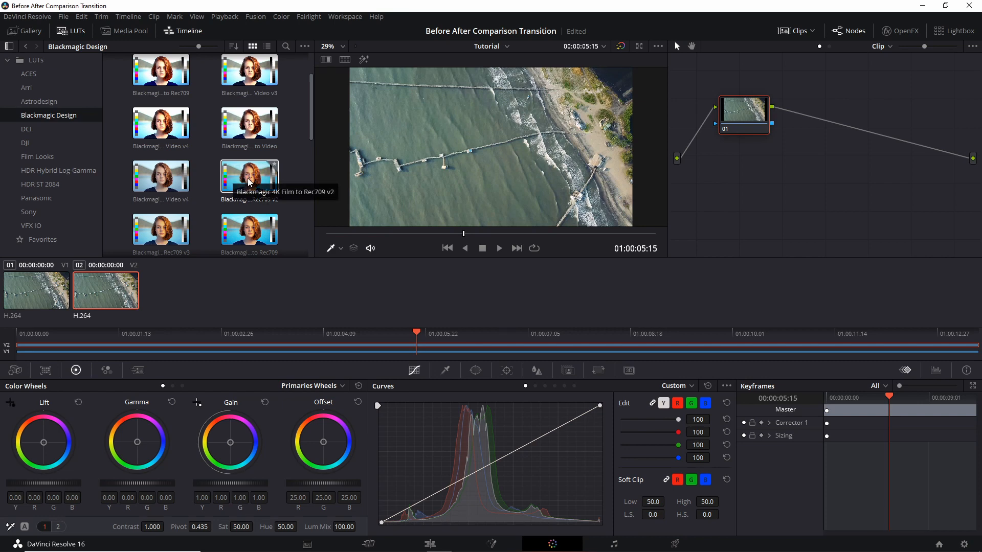
{"action": "scroll", "coordinate": [235, 184], "scroll_direction": "down", "scroll_amount": 1}
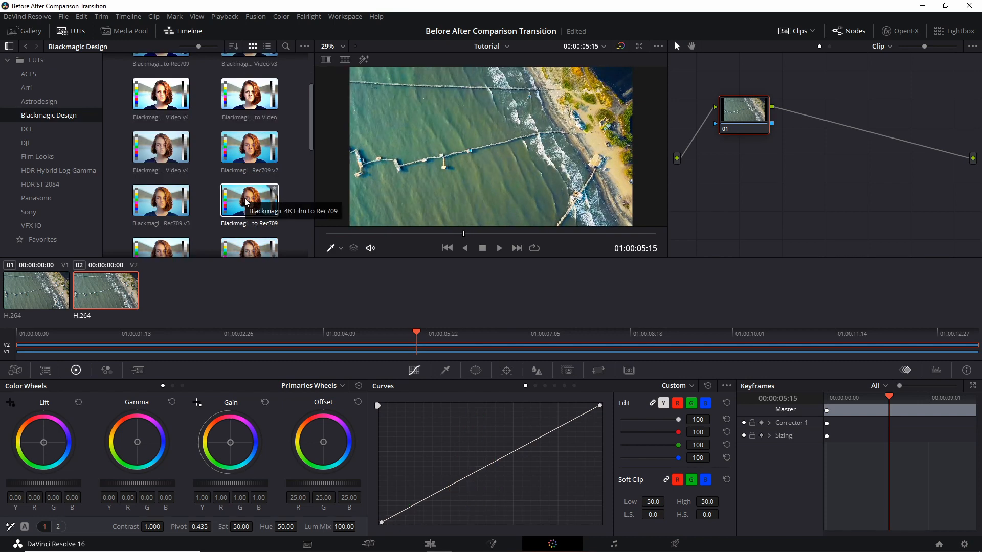
{"action": "scroll", "coordinate": [245, 200], "scroll_direction": "up", "scroll_amount": 3}
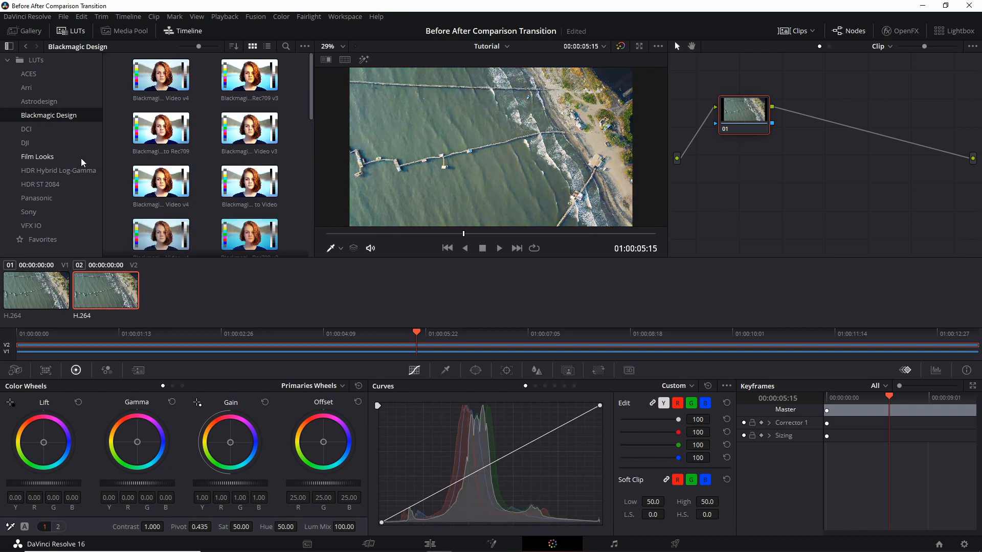
{"action": "left_click", "coordinate": [82, 160]}
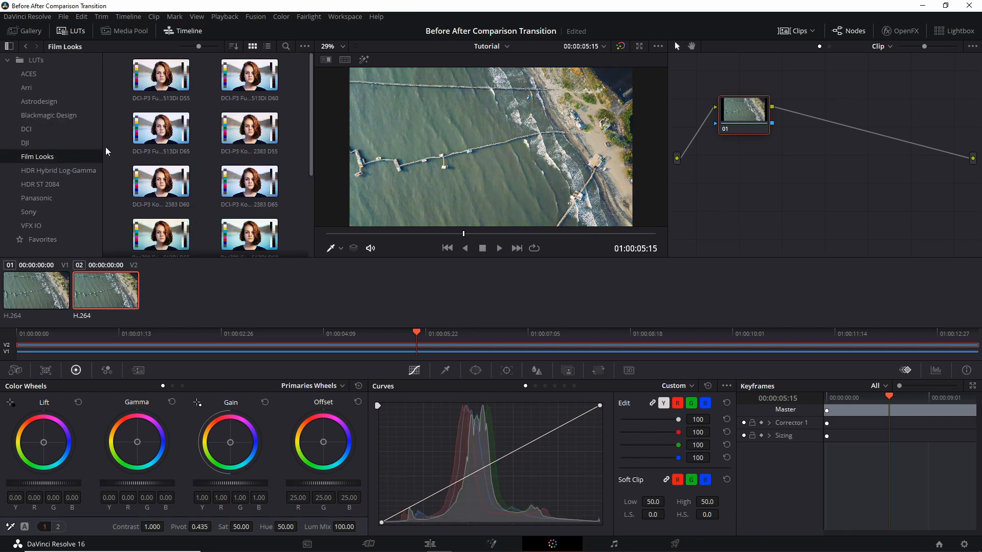
{"action": "scroll", "coordinate": [117, 150], "scroll_direction": "down", "scroll_amount": 1}
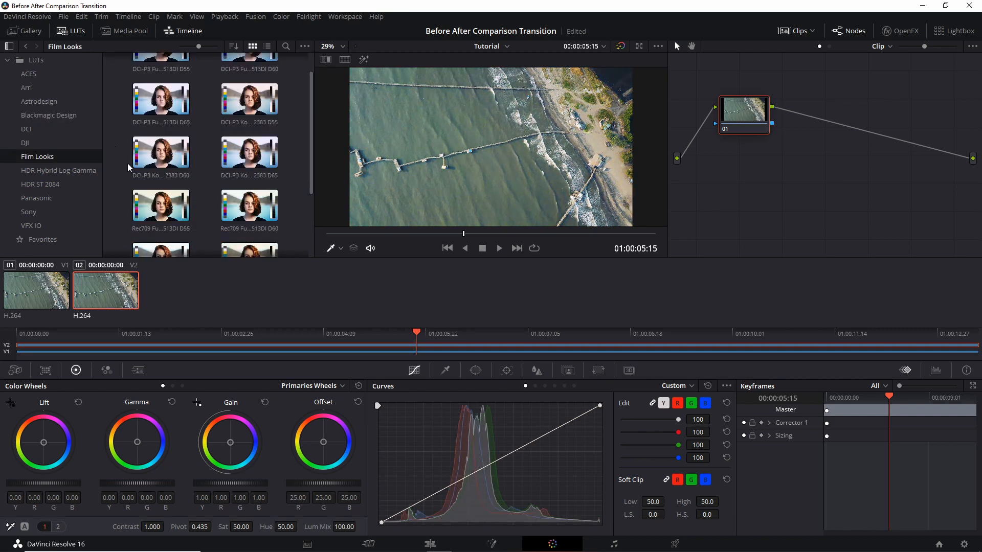
{"action": "double_click", "coordinate": [160, 107]}
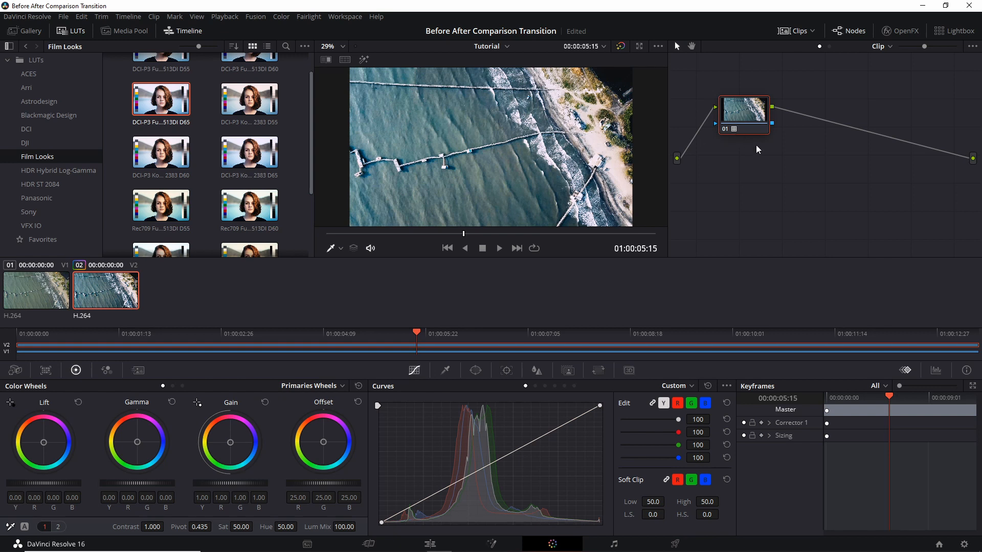
{"action": "left_click_drag", "start_coordinate": [799, 153], "coordinate": [716, 94]}
{"action": "left_click_drag", "start_coordinate": [735, 136], "coordinate": [743, 144]}
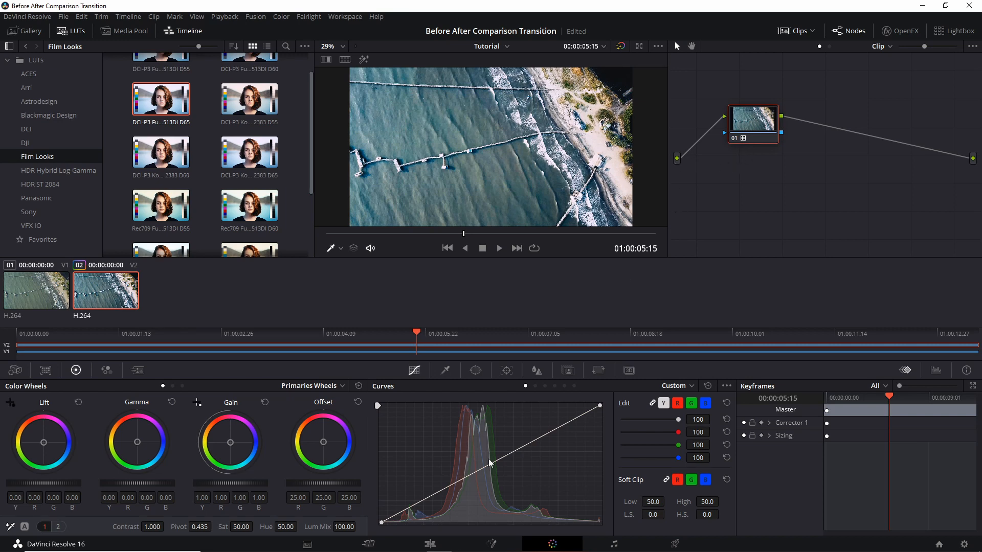
Back on the edit timeline, keyframe the top clip's Crop Right at 1920 near the start.
{"action": "left_click", "coordinate": [430, 544]}
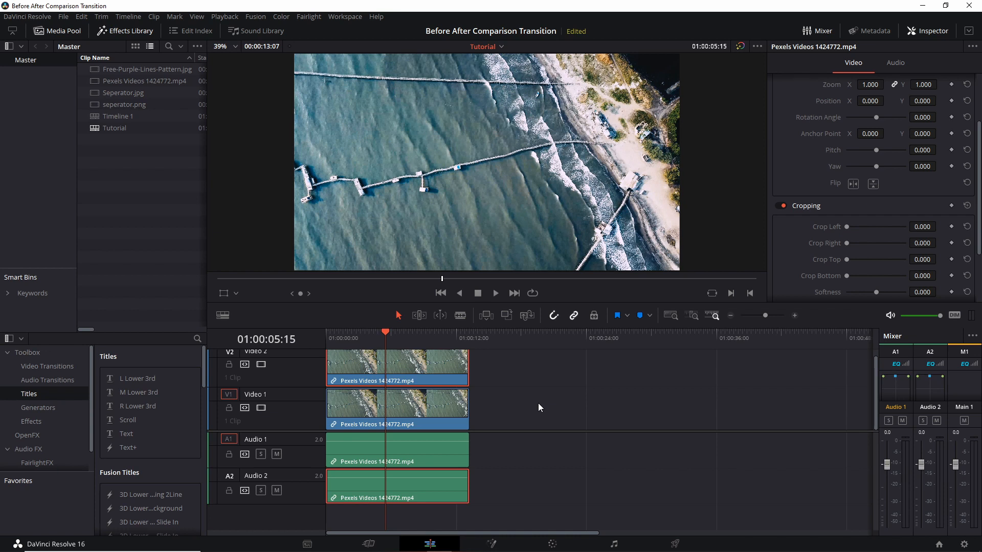
{"action": "left_click", "coordinate": [351, 338]}
{"action": "left_click_drag", "start_coordinate": [350, 336], "coordinate": [347, 336]}
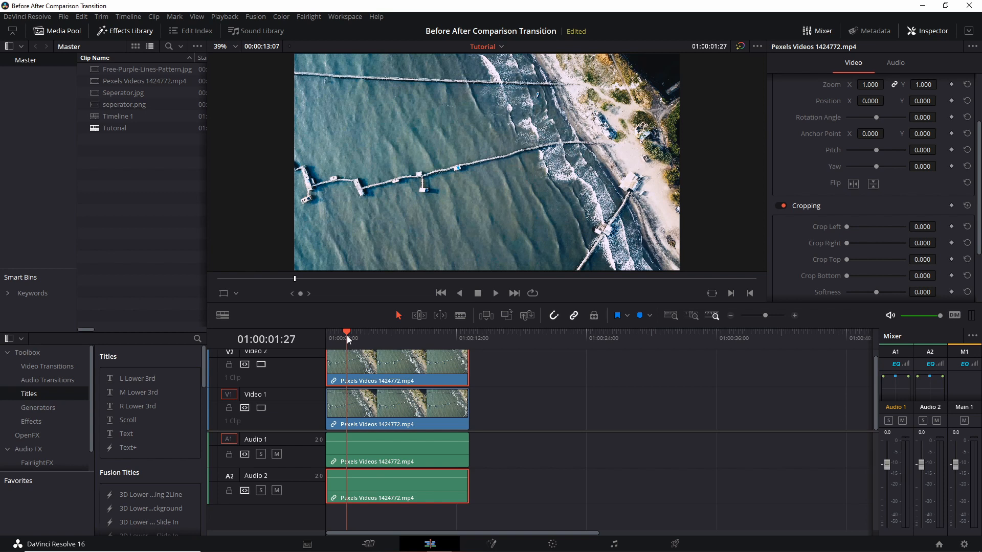
{"action": "scroll", "coordinate": [829, 212], "scroll_direction": "down", "scroll_amount": 1}
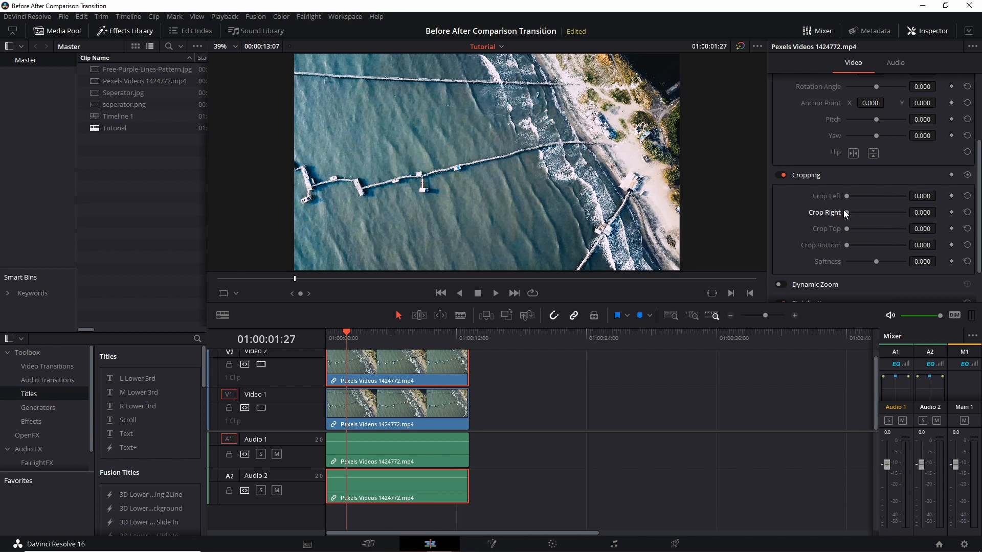
{"action": "left_click_drag", "start_coordinate": [846, 213], "coordinate": [909, 217]}
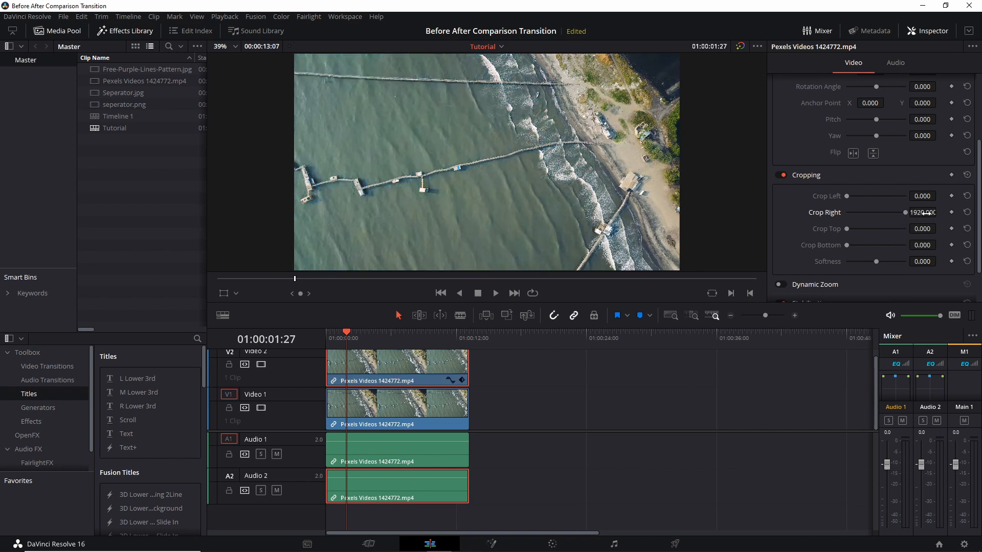
{"action": "mouse_move", "coordinate": [905, 214]}
{"action": "left_mouse_down"}
{"action": "mouse_move", "coordinate": [846, 213]}
{"action": "mouse_move", "coordinate": [895, 195]}
{"action": "mouse_move", "coordinate": [921, 198]}
{"action": "mouse_move", "coordinate": [913, 200]}
{"action": "left_mouse_up"}
{"action": "left_click_drag", "start_coordinate": [906, 197], "coordinate": [285, 160]}
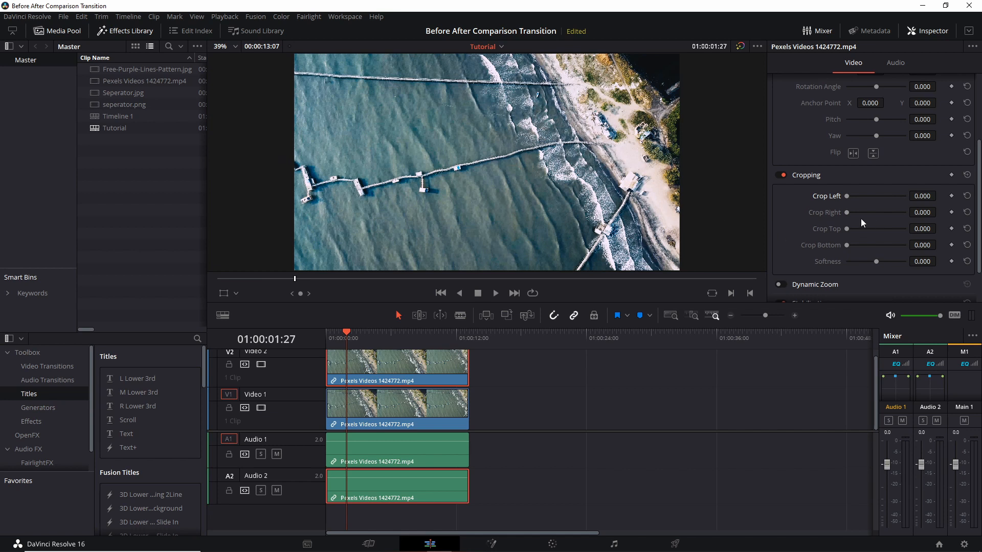
{"action": "left_click_drag", "start_coordinate": [846, 212], "coordinate": [947, 216]}
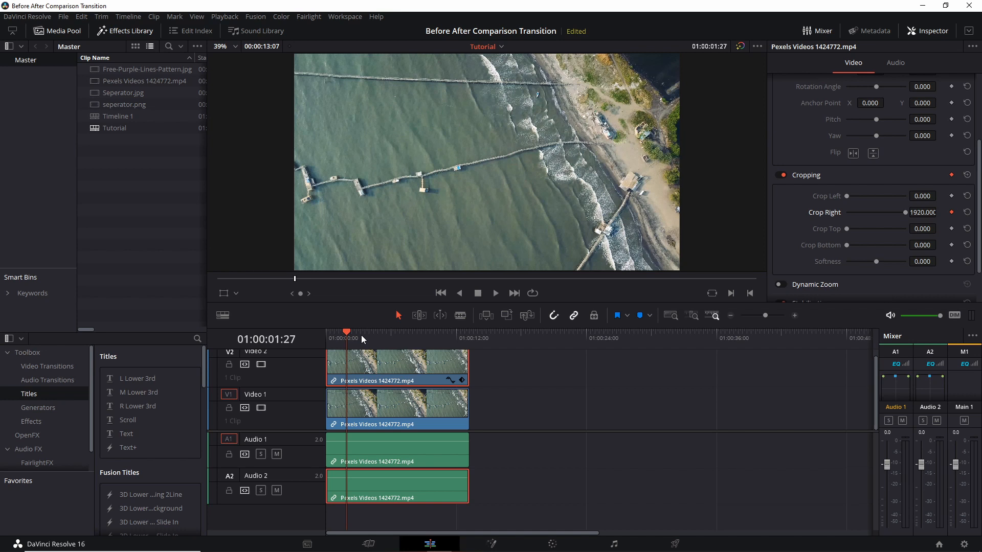
At about 3:25 into the timeline, keyframe the top clip's Crop Right at 0.
{"action": "key", "text": "Left"}
{"action": "left_click_drag", "start_coordinate": [348, 333], "coordinate": [370, 333]}
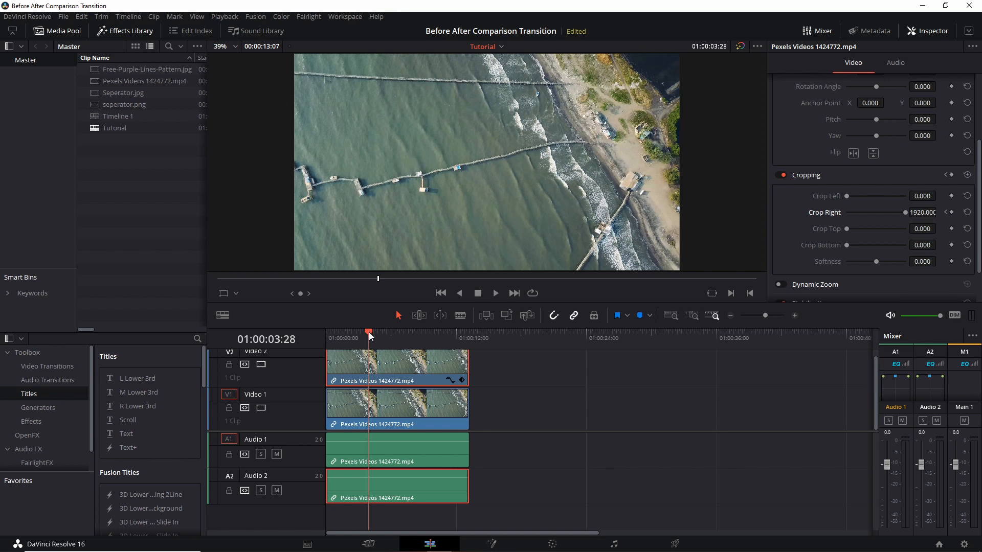
{"action": "left_click_drag", "start_coordinate": [369, 333], "coordinate": [367, 332]}
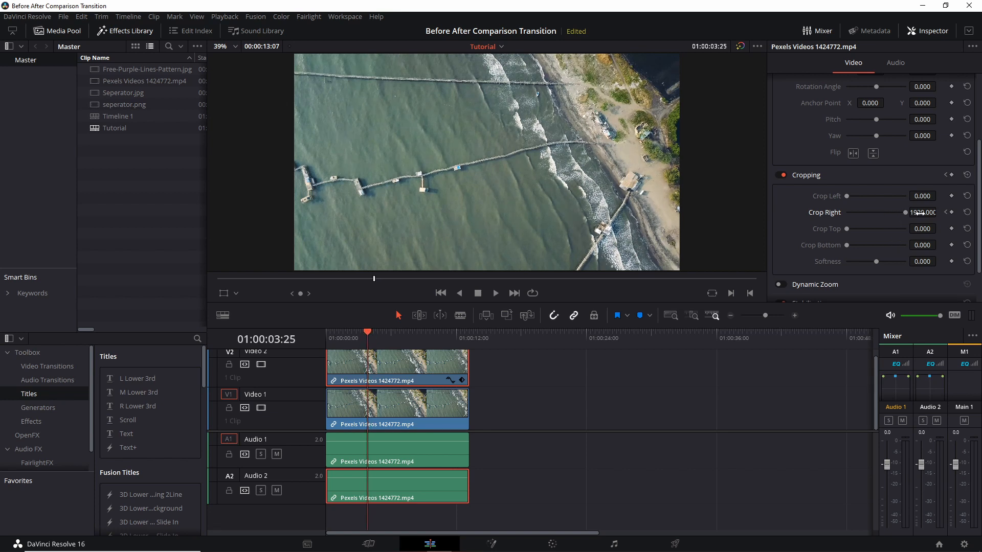
{"action": "left_click_drag", "start_coordinate": [933, 214], "coordinate": [941, 212]}
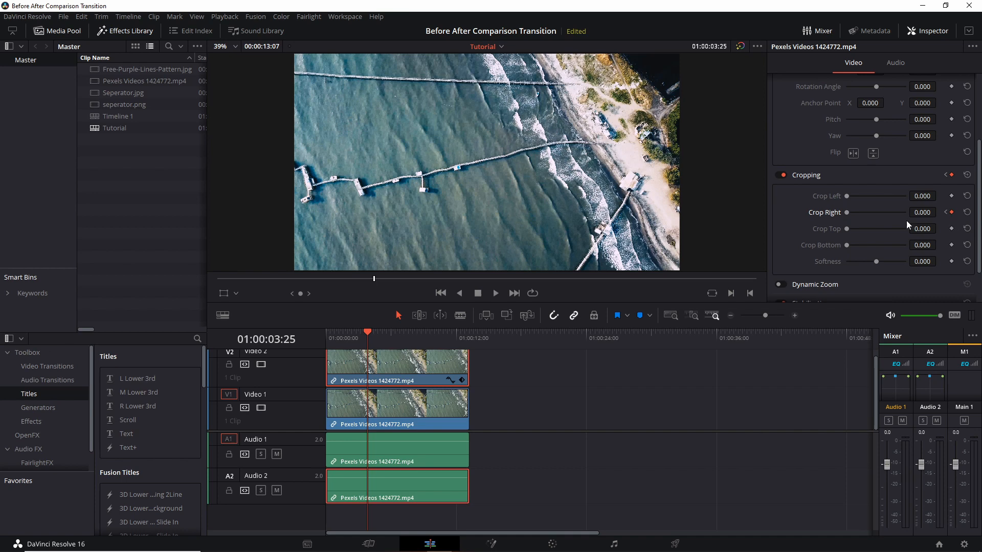
Play back the crop wipe from the start of the timeline.
{"action": "left_click", "coordinate": [330, 336]}
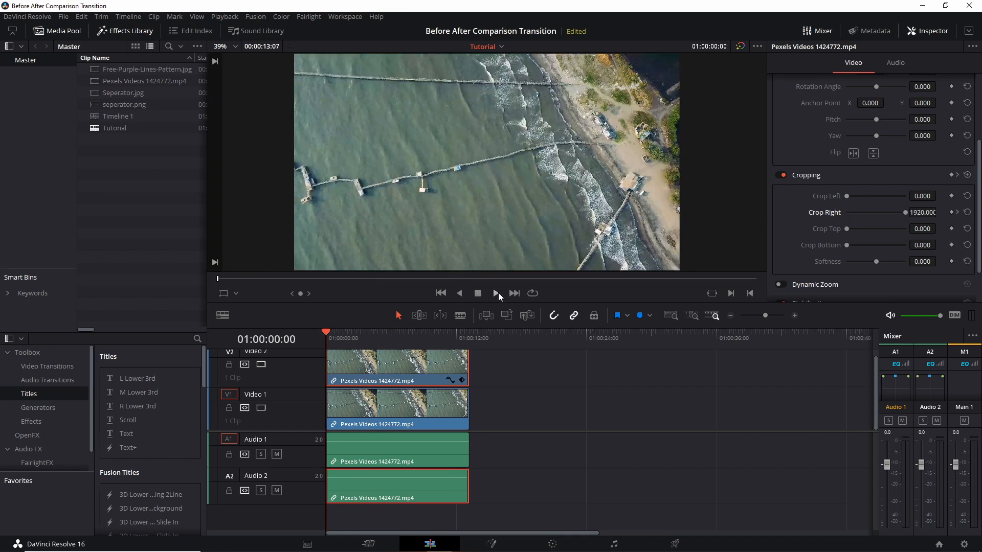
{"action": "left_click", "coordinate": [497, 293]}
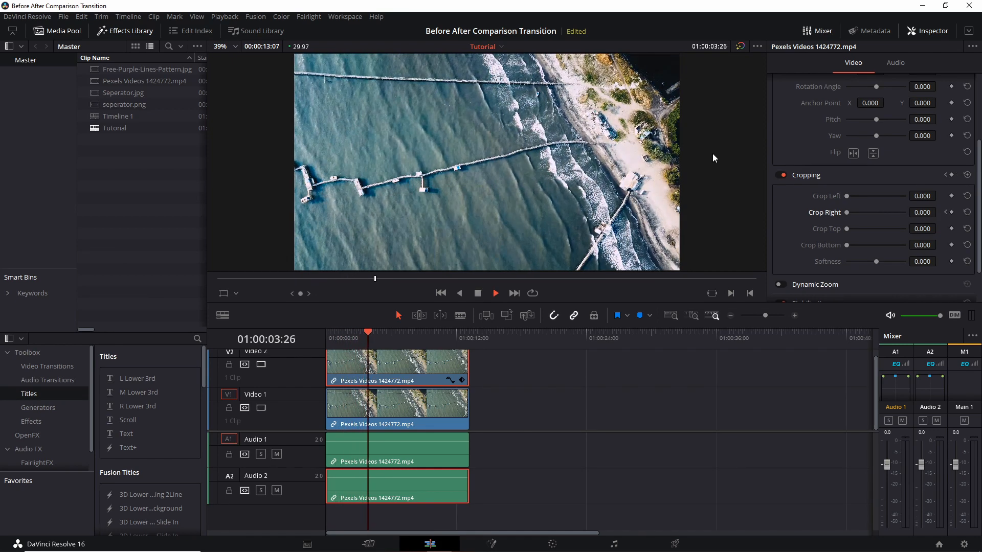
{"action": "key", "text": "space"}
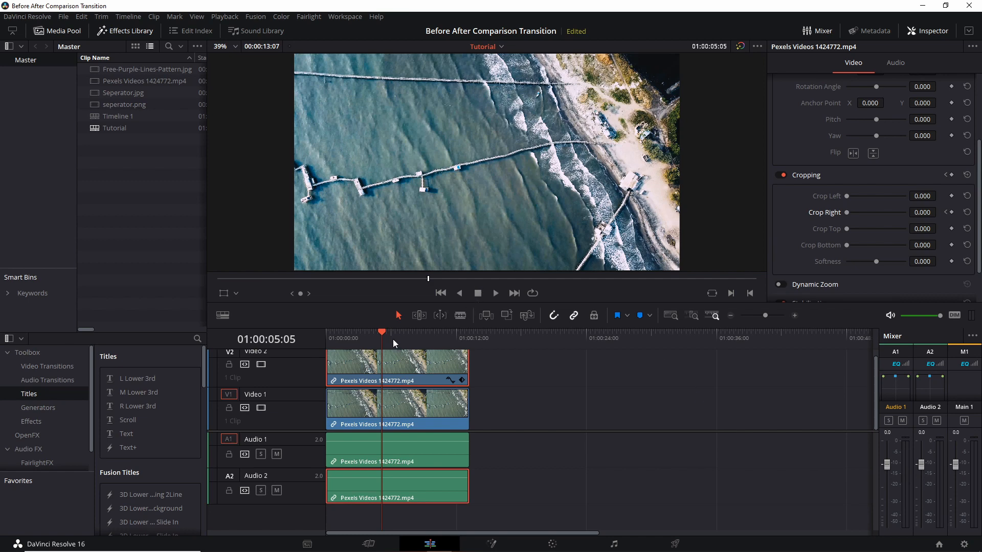
Add a Crop Right keyframe at about 5:28, and set Crop Right to 960 at about 7:20.
{"action": "left_click_drag", "start_coordinate": [383, 334], "coordinate": [391, 334]}
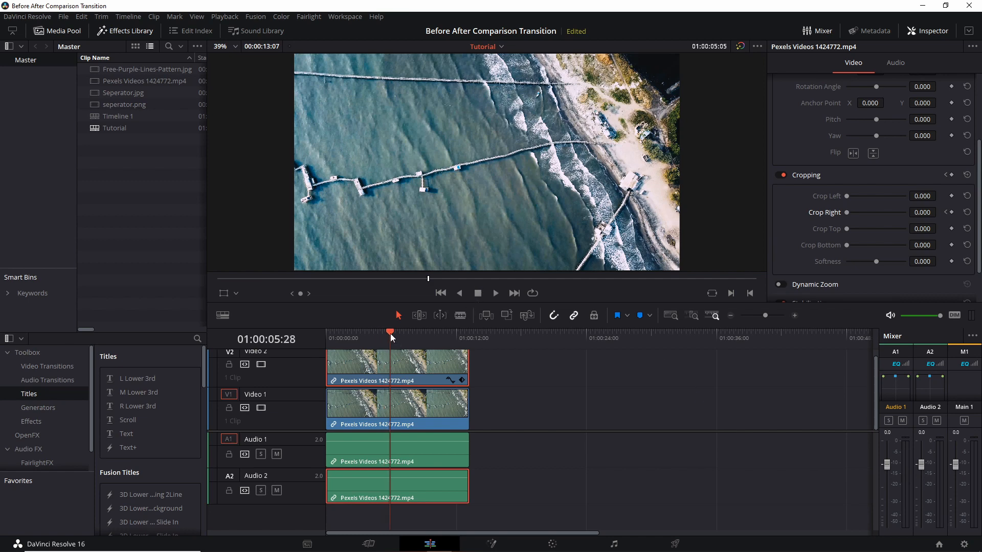
{"action": "left_click", "coordinate": [951, 212]}
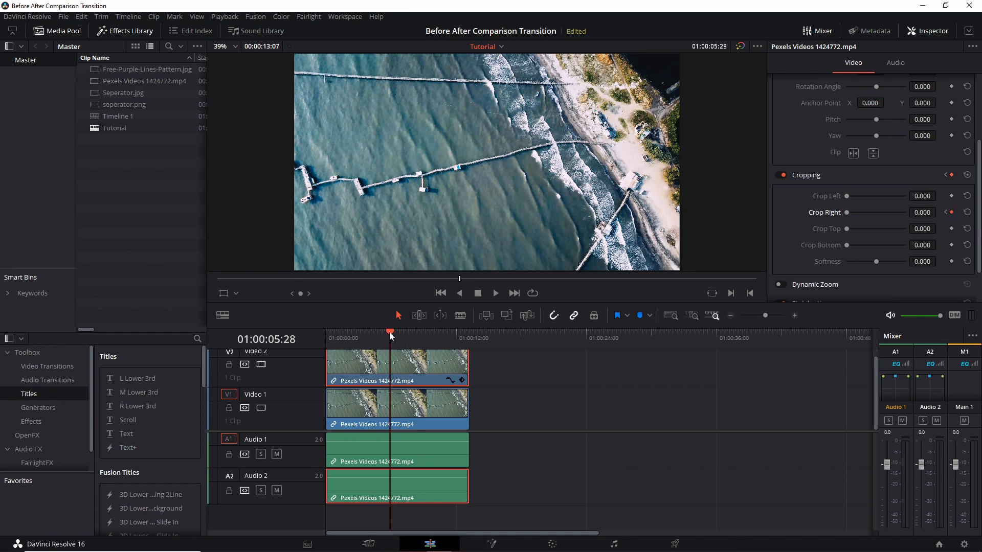
{"action": "left_click_drag", "start_coordinate": [389, 332], "coordinate": [410, 330]}
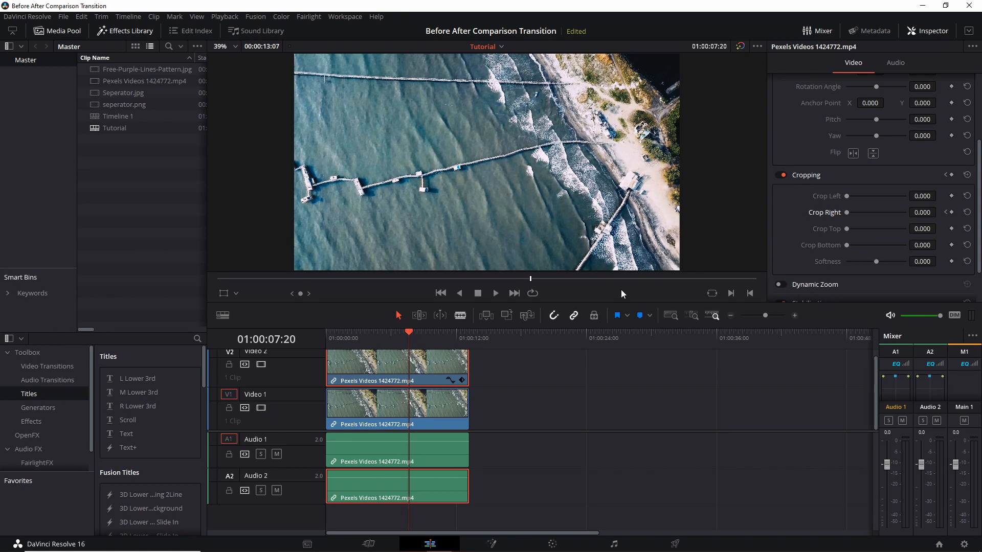
{"action": "left_click", "coordinate": [919, 212]}
{"action": "type", "text": "960"}
{"action": "key", "text": "Return"}
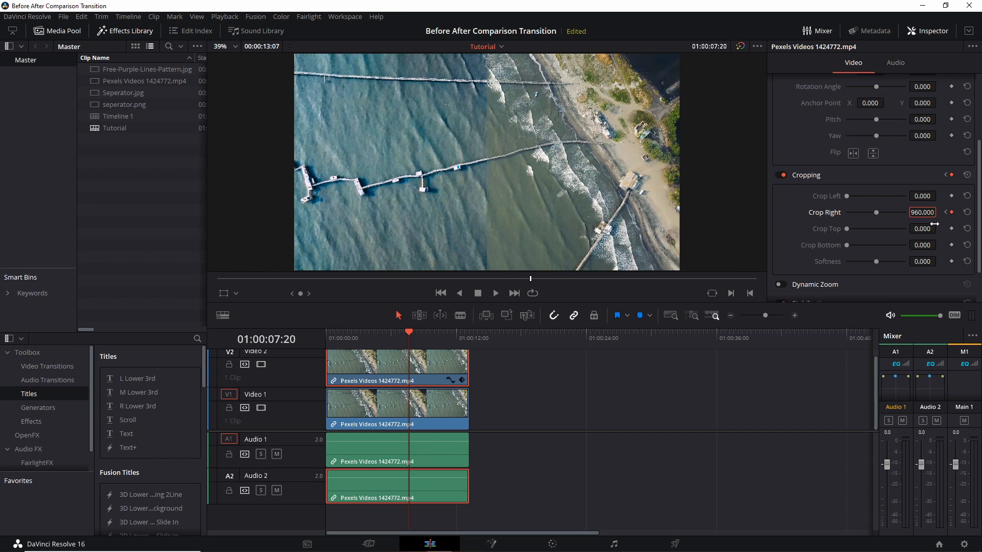
Play back the split-screen wipe, then set the crop Softness to about 7.83.
{"action": "left_click", "coordinate": [387, 335]}
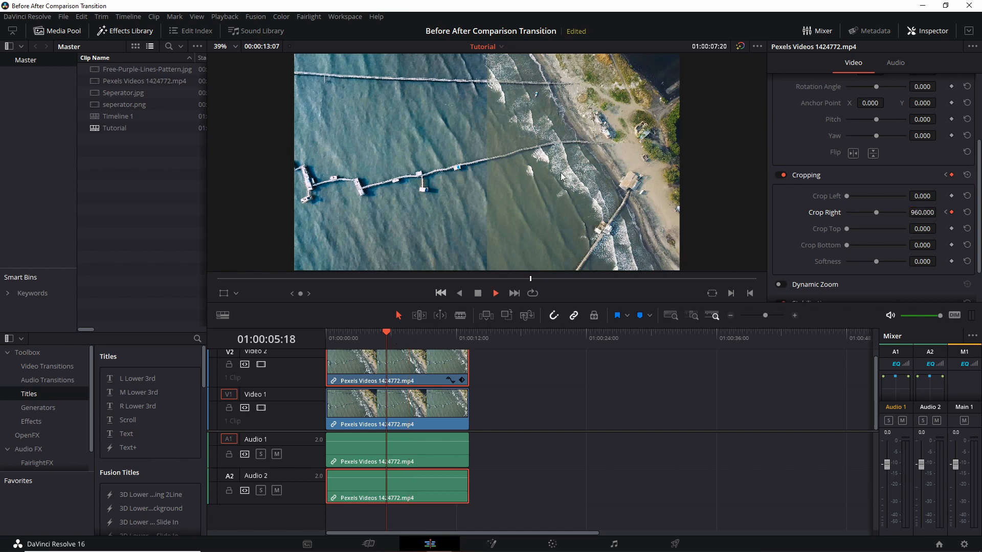
{"action": "key", "text": "space"}
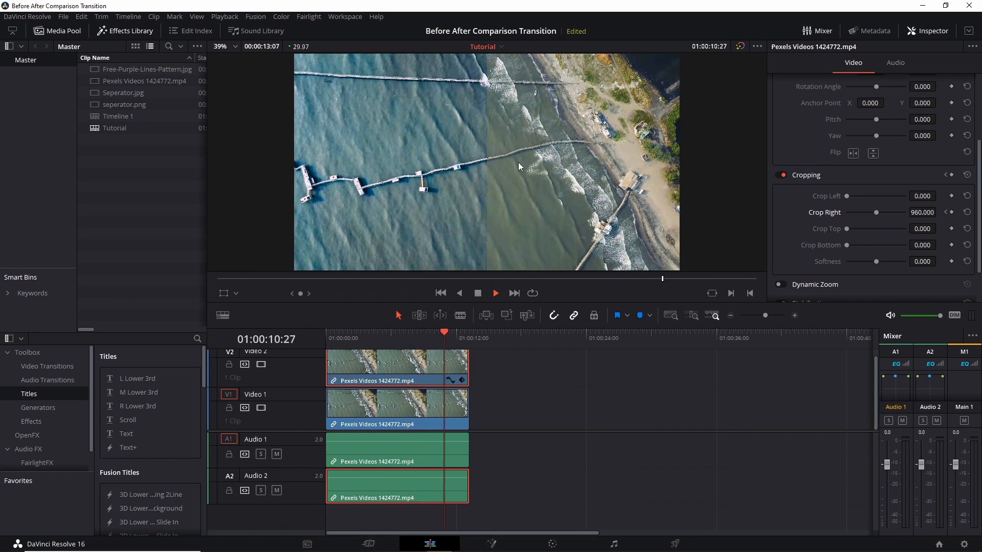
{"action": "left_click_drag", "start_coordinate": [690, 279], "coordinate": [482, 279]}
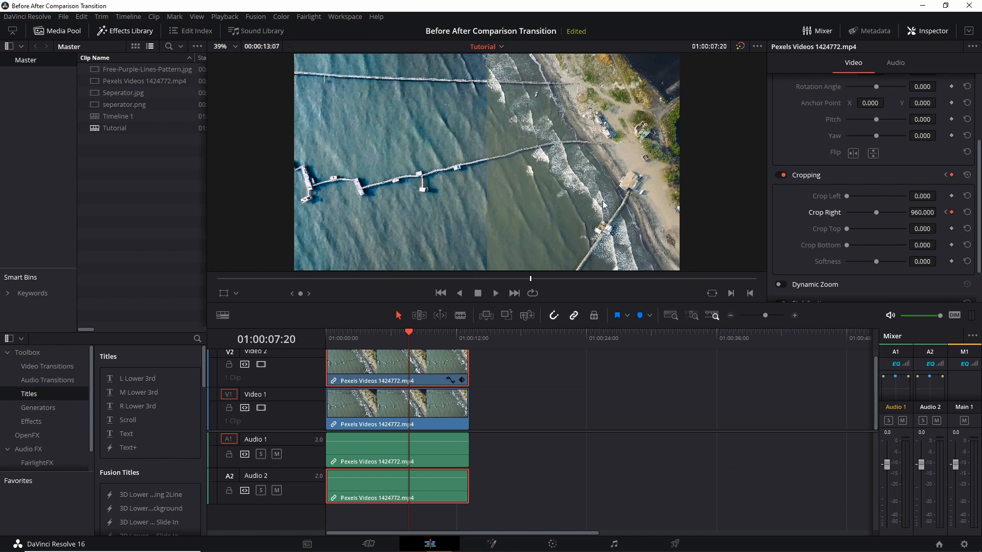
{"action": "left_click_drag", "start_coordinate": [876, 264], "coordinate": [880, 267]}
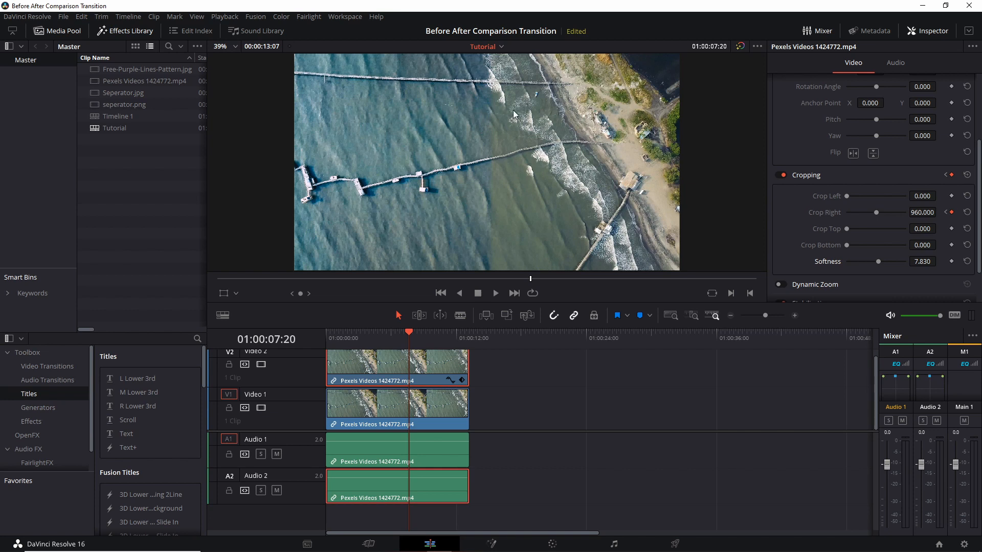
Set the crop Softness to 8 and Crop Right to 964 on the top clip's current keyframe.
{"action": "left_click", "coordinate": [915, 262]}
{"action": "type", "text": "8"}
{"action": "left_click", "coordinate": [928, 213]}
{"action": "type", "text": "964"}
{"action": "key", "text": "Return"}
Place seperator.png on a new track above the video clips and extend it to the clips' full length.
{"action": "left_click_drag", "start_coordinate": [344, 331], "coordinate": [583, 385]}
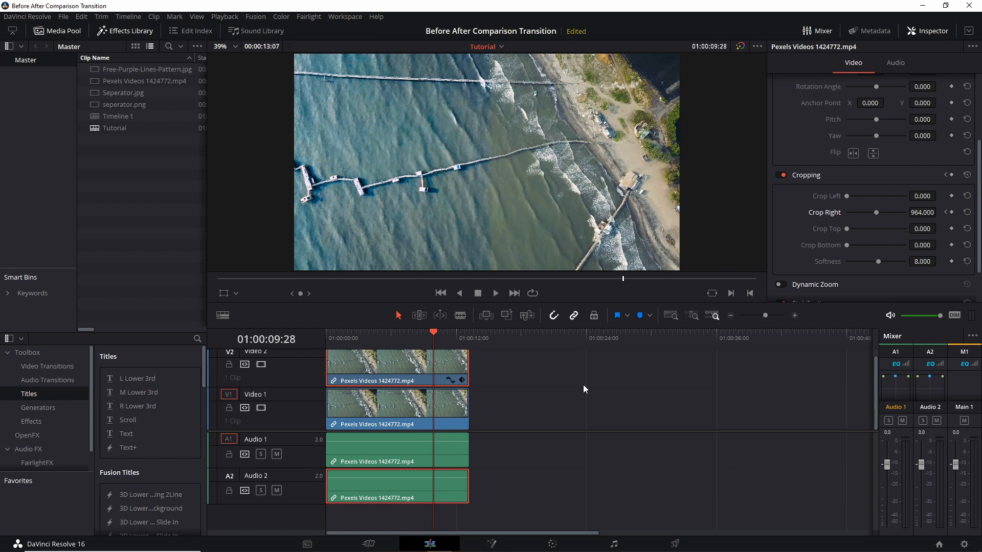
{"action": "scroll", "coordinate": [584, 387], "scroll_direction": "up", "scroll_amount": 2}
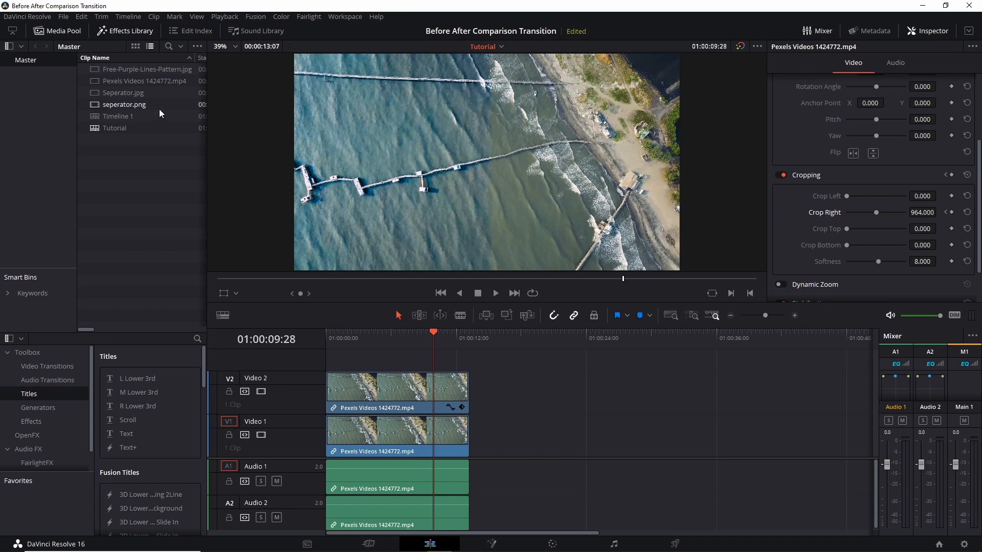
{"action": "left_click", "coordinate": [161, 96]}
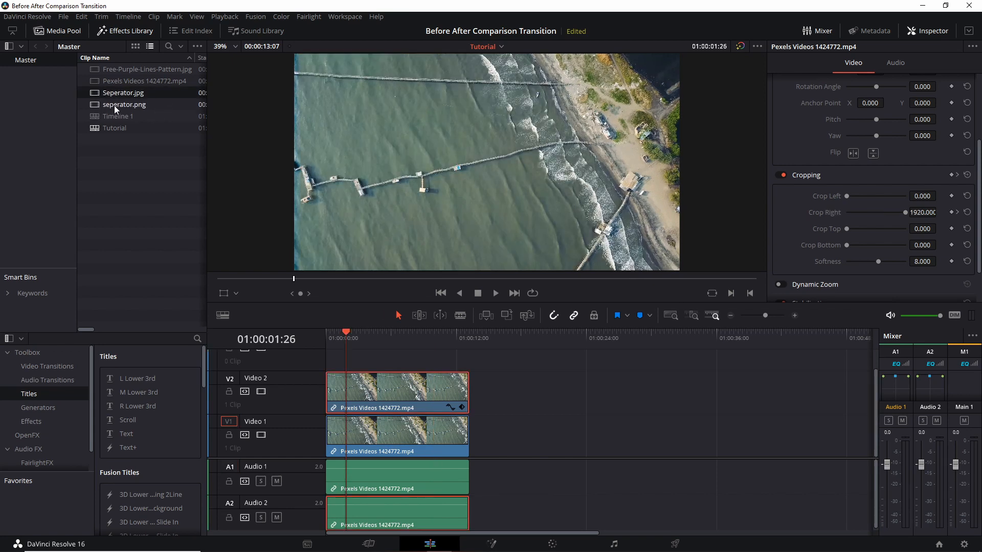
{"action": "left_click_drag", "start_coordinate": [115, 106], "coordinate": [335, 364]}
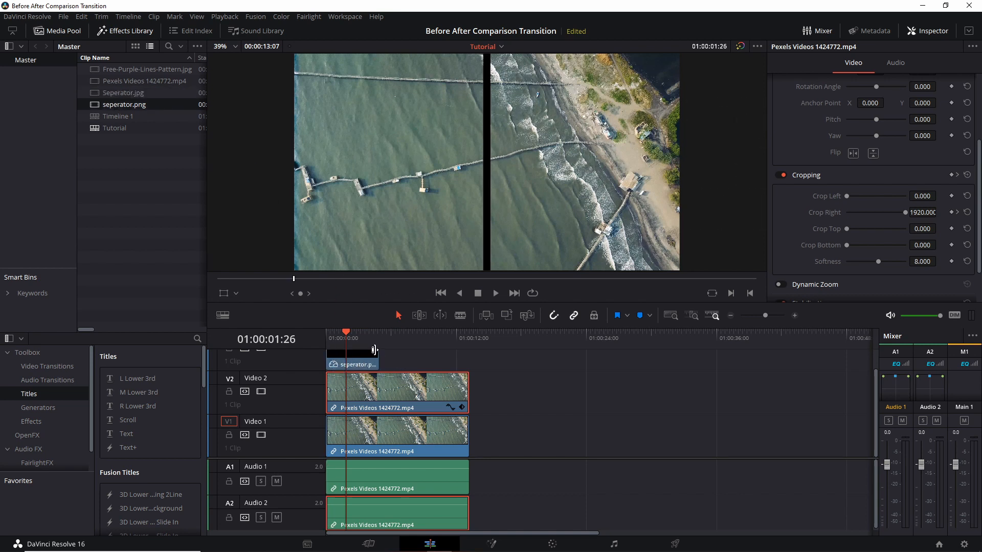
{"action": "left_click", "coordinate": [373, 352]}
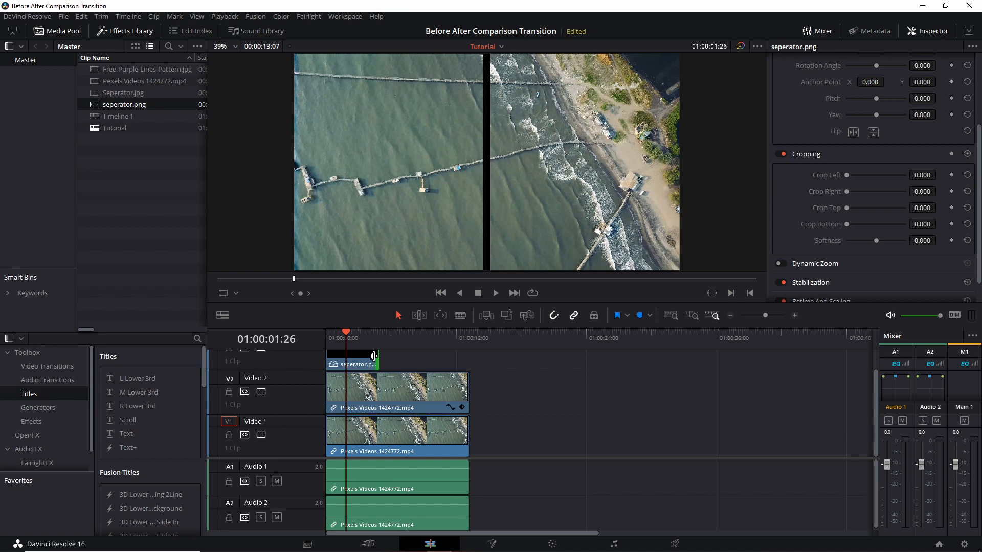
{"action": "left_click_drag", "start_coordinate": [373, 356], "coordinate": [462, 357]}
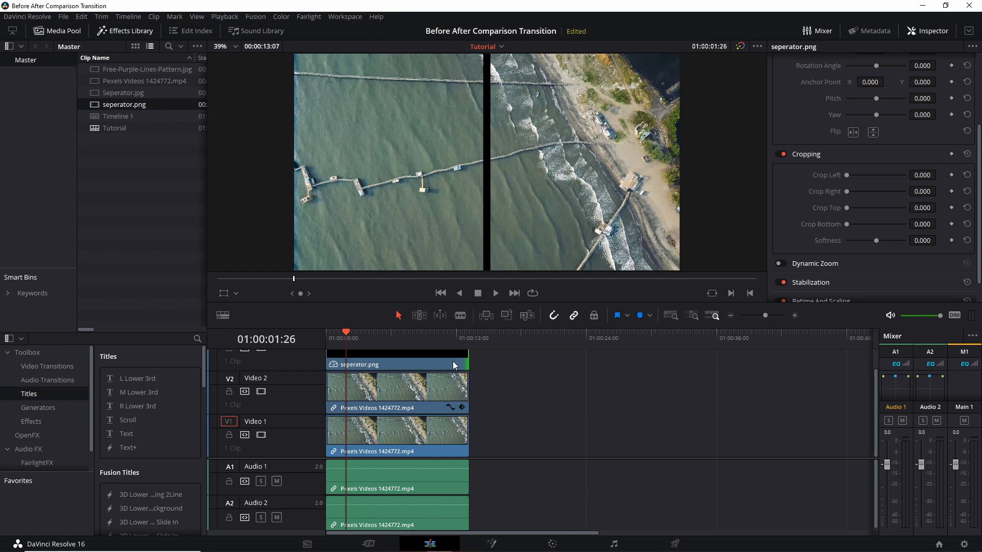
Crop the separator image's left side to about 544 and move its Position X to about -978.
{"action": "scroll", "coordinate": [824, 191], "scroll_direction": "up", "scroll_amount": 1}
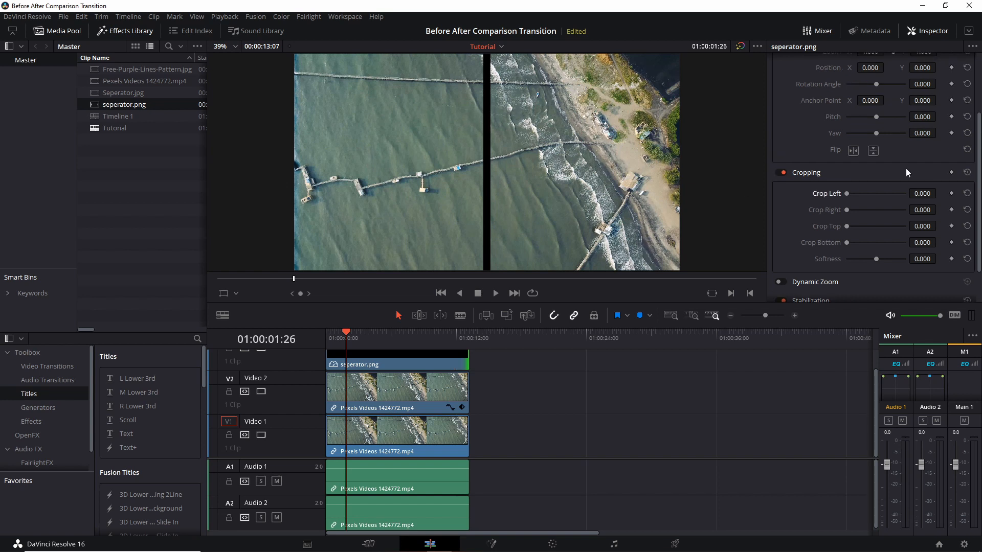
{"action": "left_click_drag", "start_coordinate": [845, 192], "coordinate": [874, 195]}
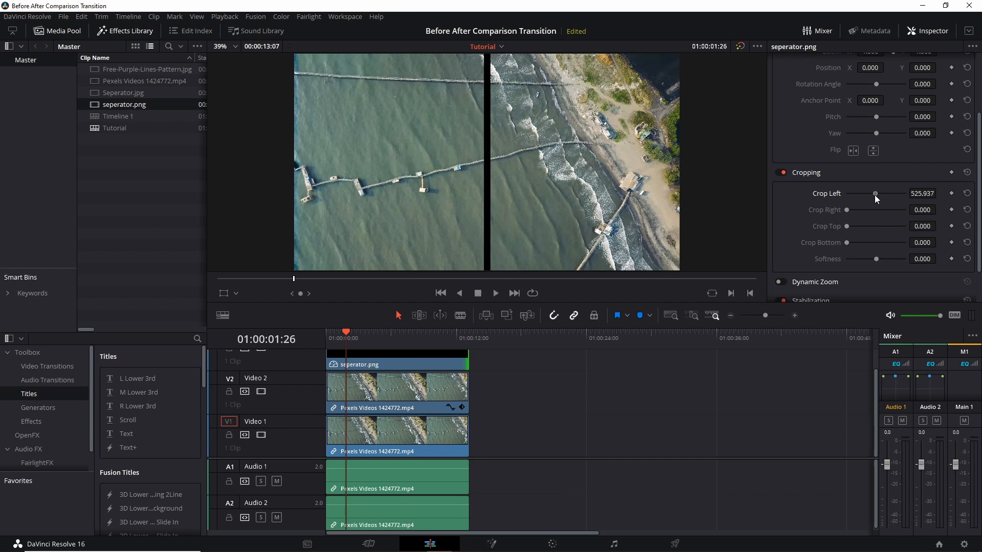
{"action": "left_click_drag", "start_coordinate": [917, 194], "coordinate": [925, 195]}
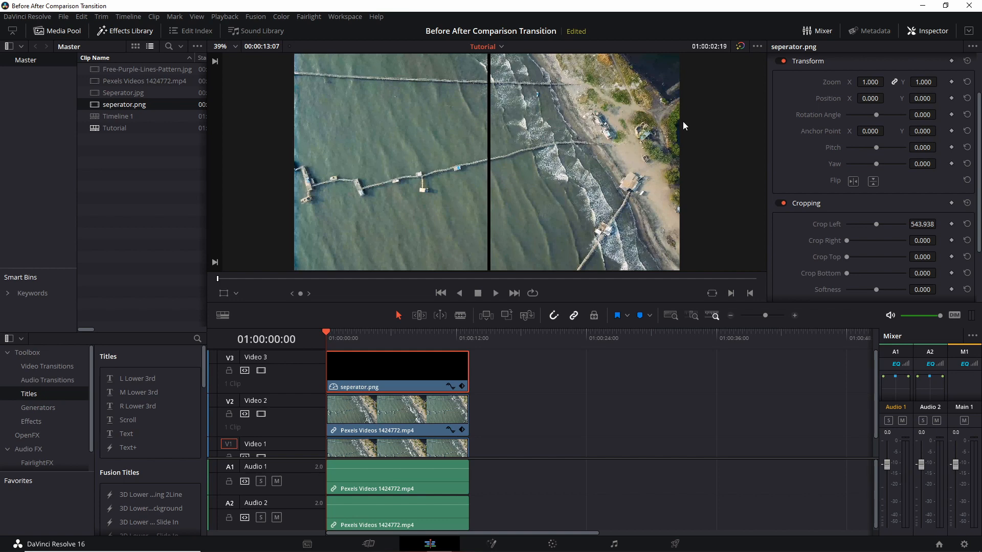
{"action": "left_click_drag", "start_coordinate": [860, 96], "coordinate": [510, 97]}
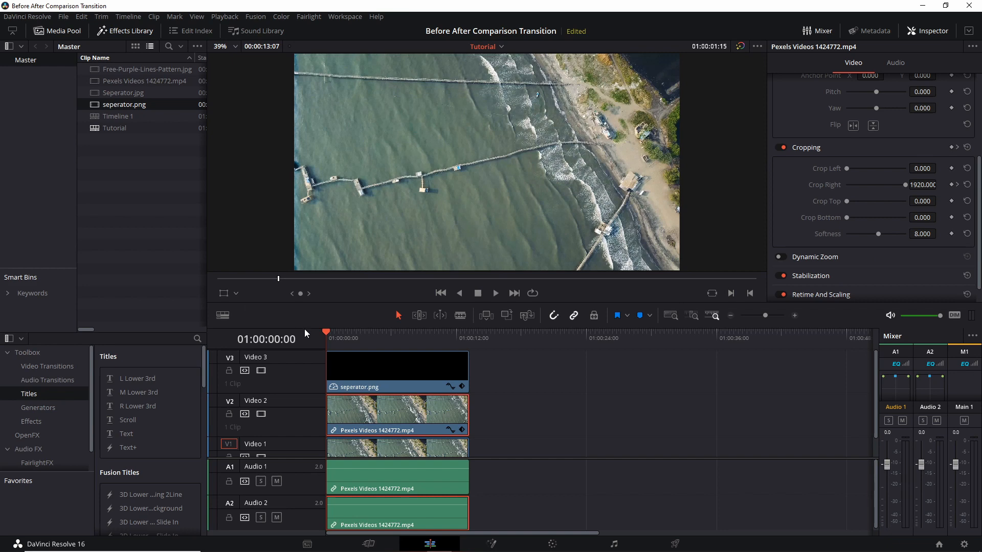
Step to the top clip's next Crop Right keyframe, then return to the start of the timeline.
{"action": "left_click_drag", "start_coordinate": [394, 337], "coordinate": [408, 340]}
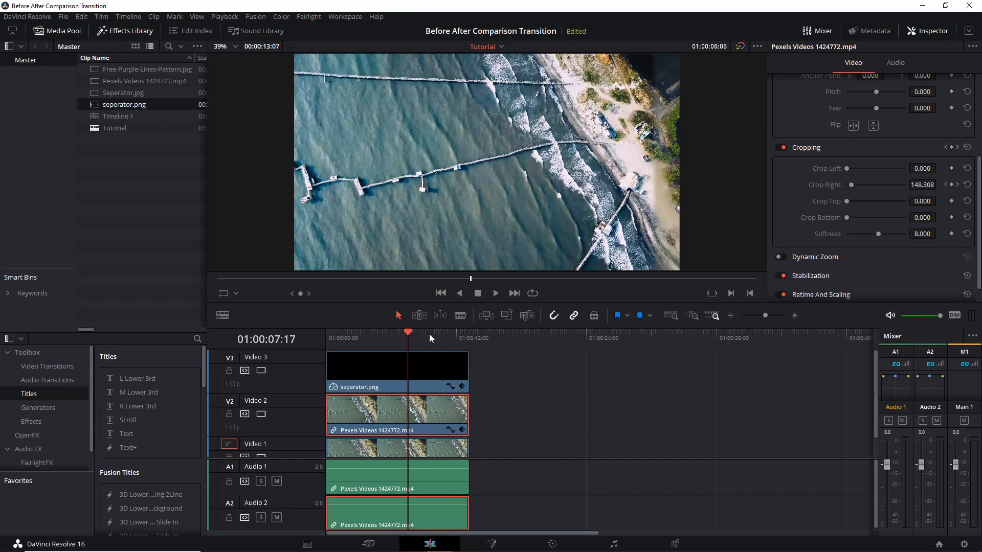
{"action": "left_click", "coordinate": [957, 185]}
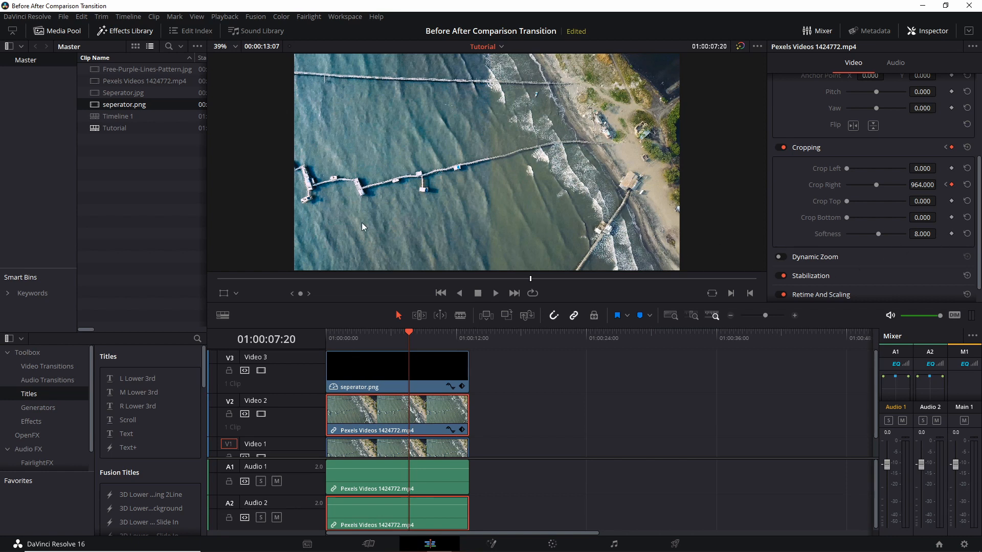
{"action": "key", "text": "Home"}
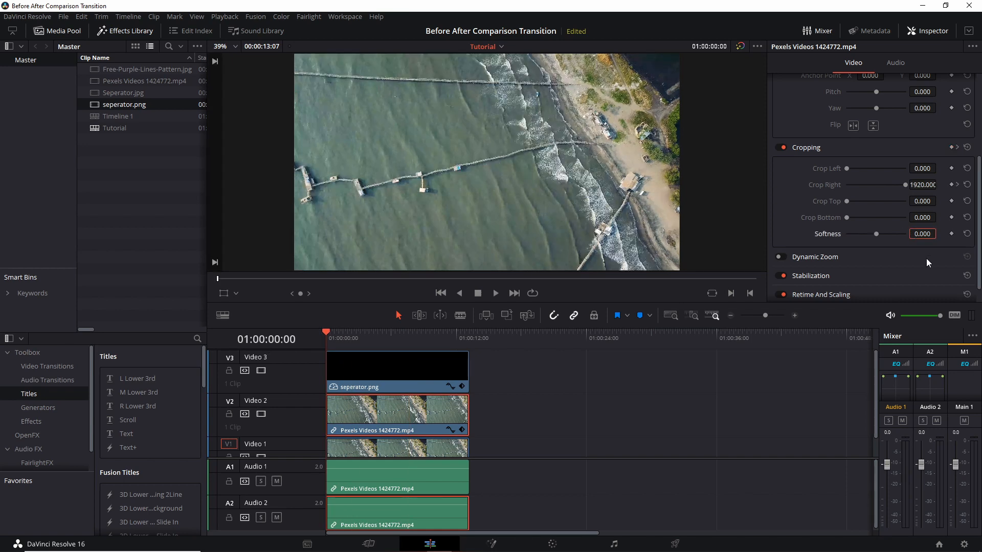
Play the timeline and add a Crop Right keyframe on the top video clip at about 1:27.
{"action": "left_click", "coordinate": [342, 353]}
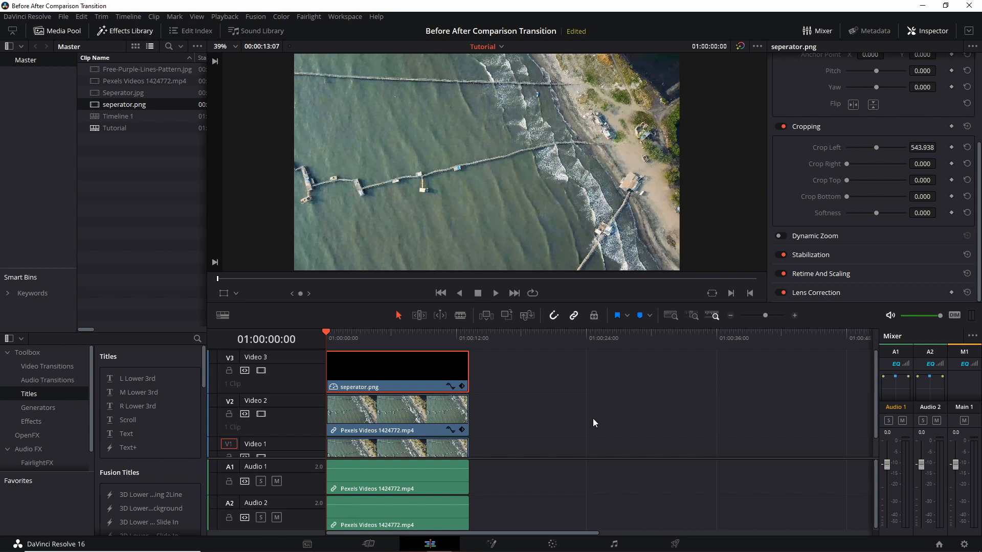
{"action": "left_click", "coordinate": [421, 416]}
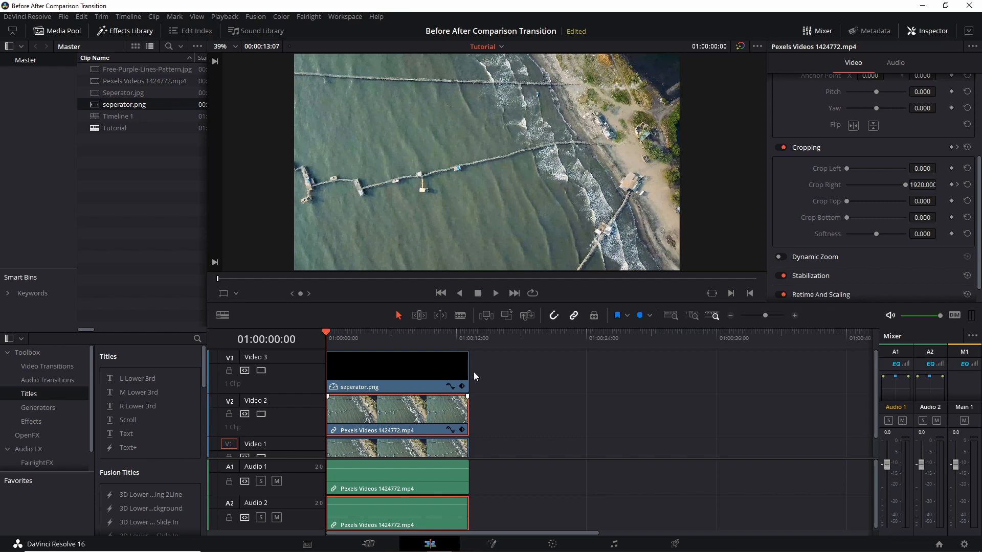
{"action": "key", "text": "space"}
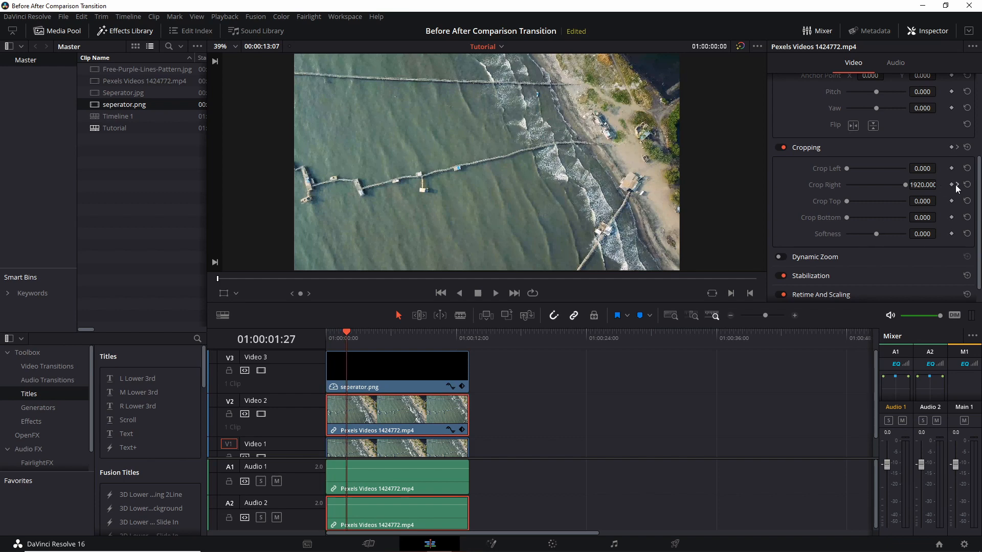
{"action": "left_click", "coordinate": [952, 184]}
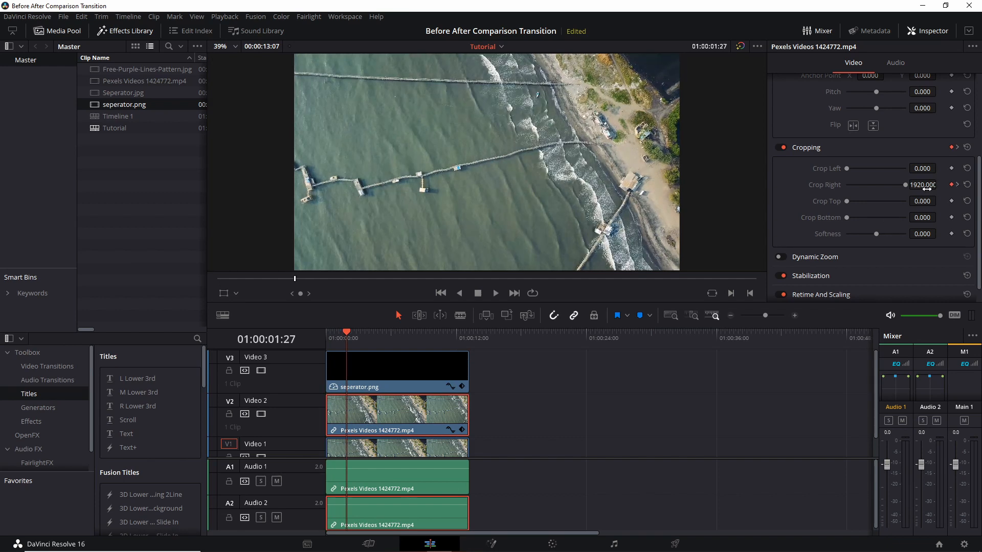
Add a Position keyframe to the separator clip at about 1:27.
{"action": "left_click", "coordinate": [405, 380]}
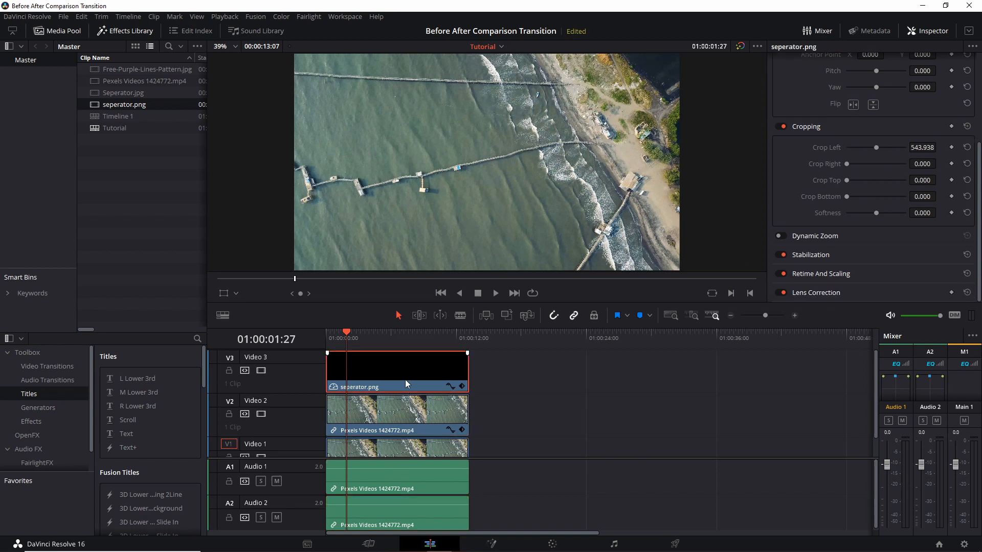
{"action": "scroll", "coordinate": [854, 179], "scroll_direction": "up", "scroll_amount": 5}
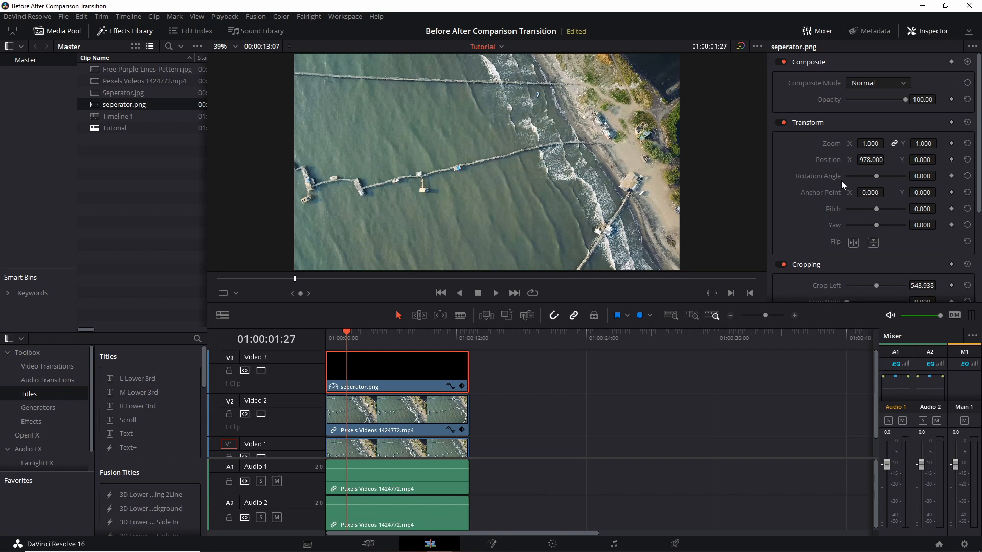
{"action": "left_click", "coordinate": [951, 160]}
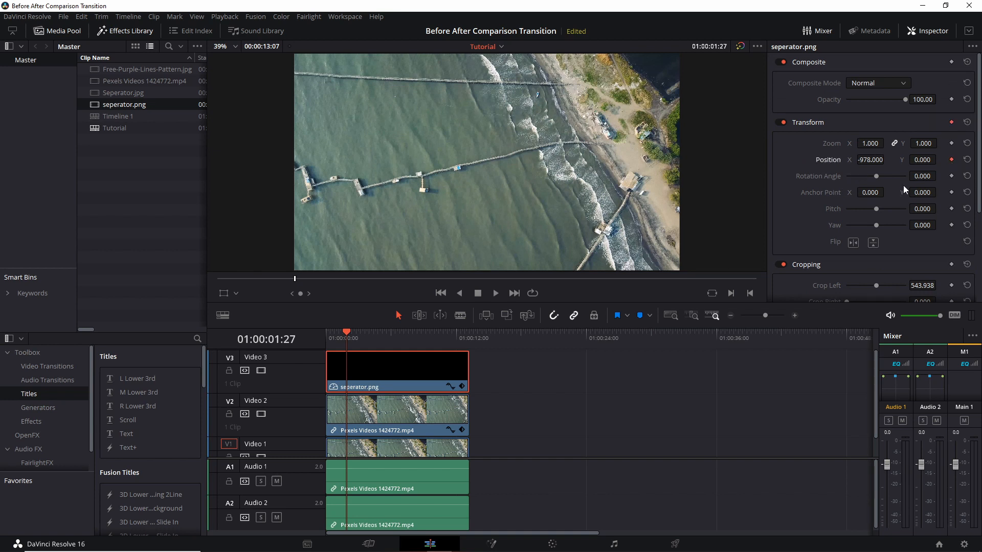
At the 3:25 crop keyframe, shift the separator's Position X so the line follows the wipe edge.
{"action": "left_click", "coordinate": [393, 416]}
{"action": "scroll", "coordinate": [803, 256], "scroll_direction": "down", "scroll_amount": 3}
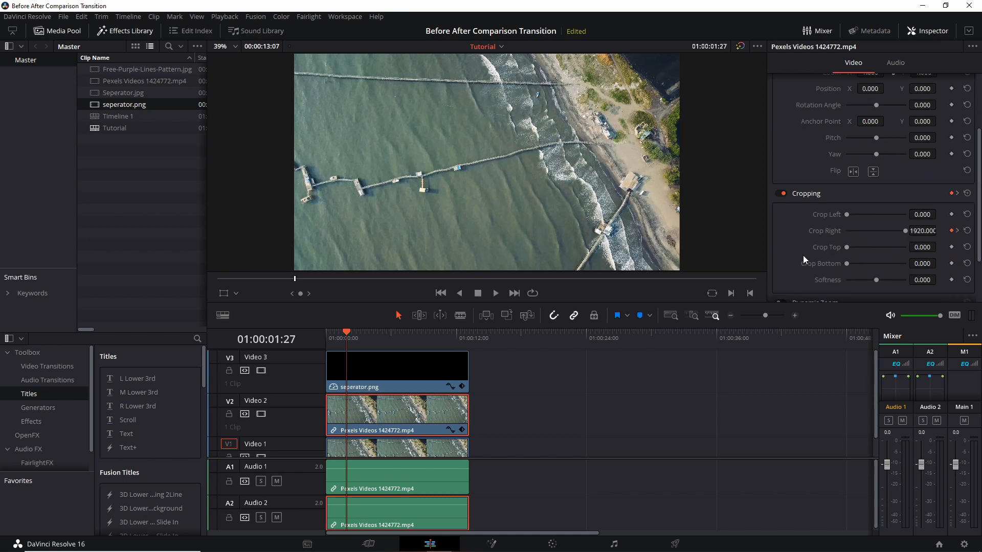
{"action": "left_click", "coordinate": [957, 231]}
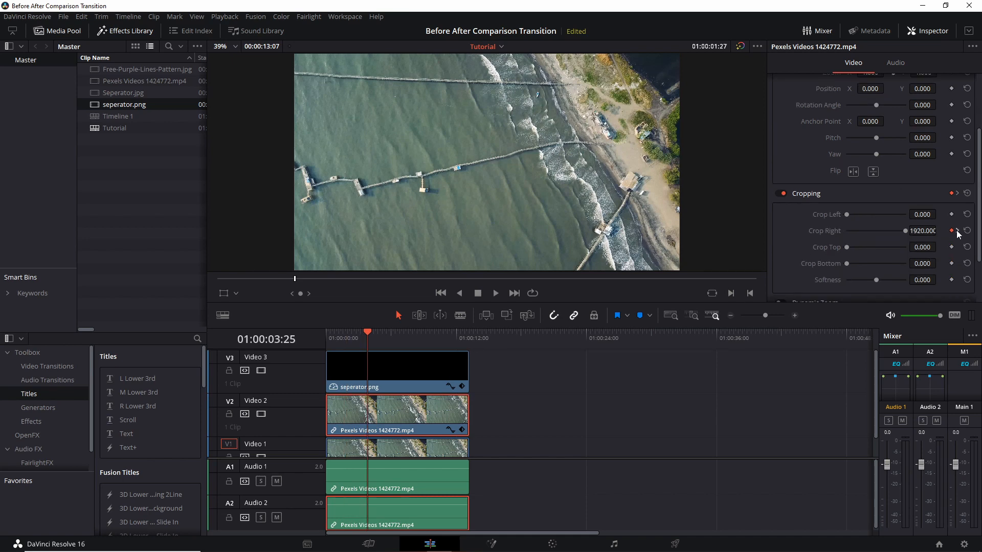
{"action": "left_click", "coordinate": [361, 371]}
{"action": "scroll", "coordinate": [824, 194], "scroll_direction": "up", "scroll_amount": 4}
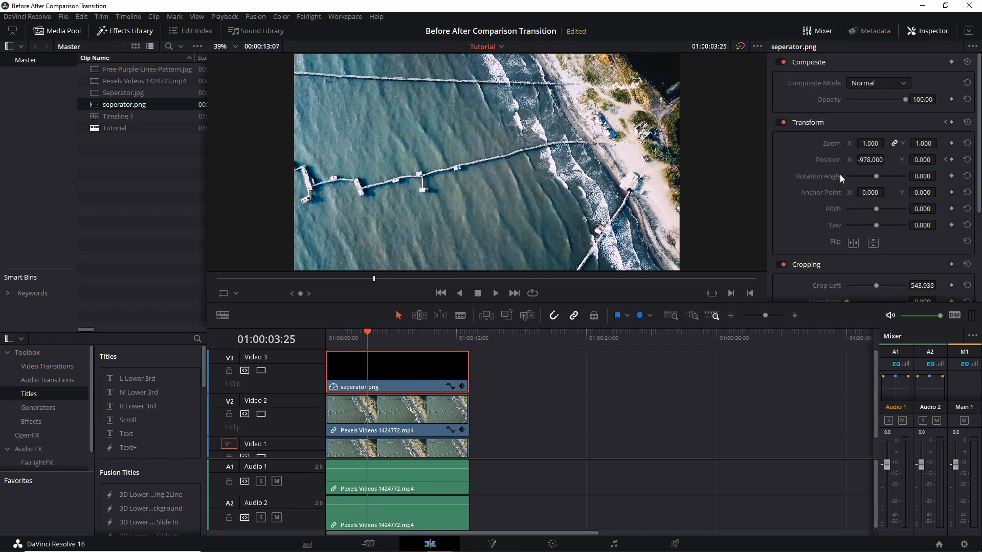
{"action": "left_click_drag", "start_coordinate": [870, 160], "coordinate": [887, 159]}
{"action": "left_click_drag", "start_coordinate": [887, 160], "coordinate": [887, 159]}
{"action": "key", "text": "Home"}
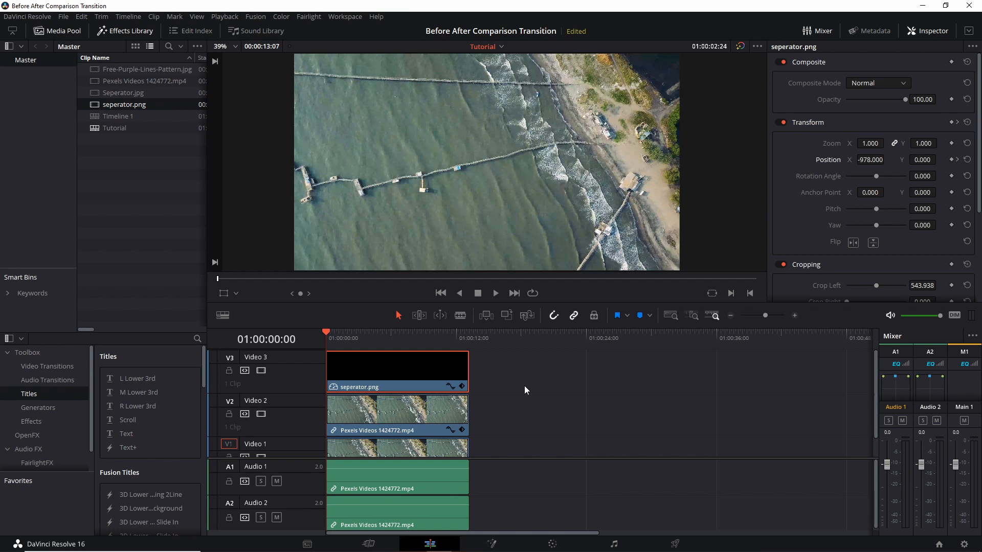
Play back the separator animation, then keyframe the separator's Position at about 5:28.
{"action": "key", "text": "space"}
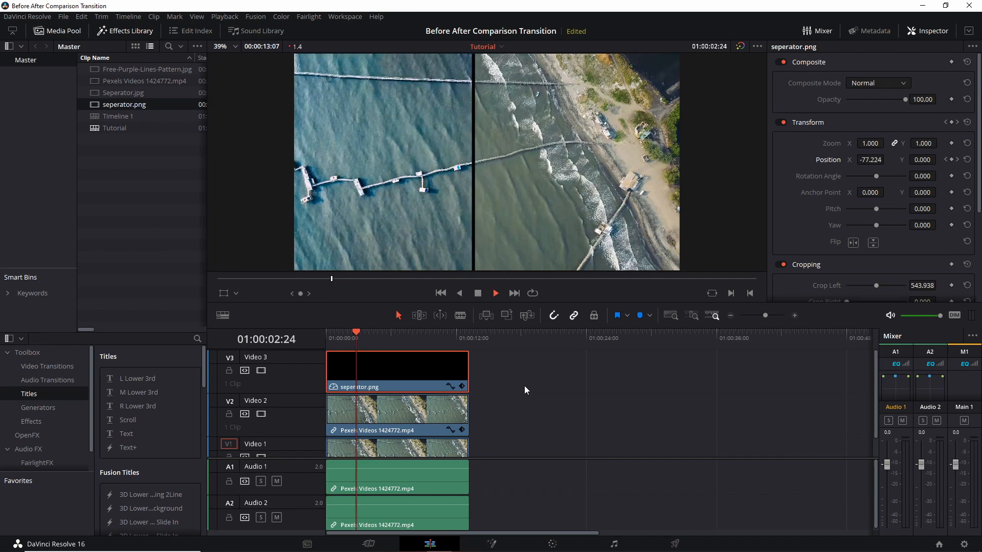
{"action": "key", "text": "space"}
{"action": "key", "text": "Home"}
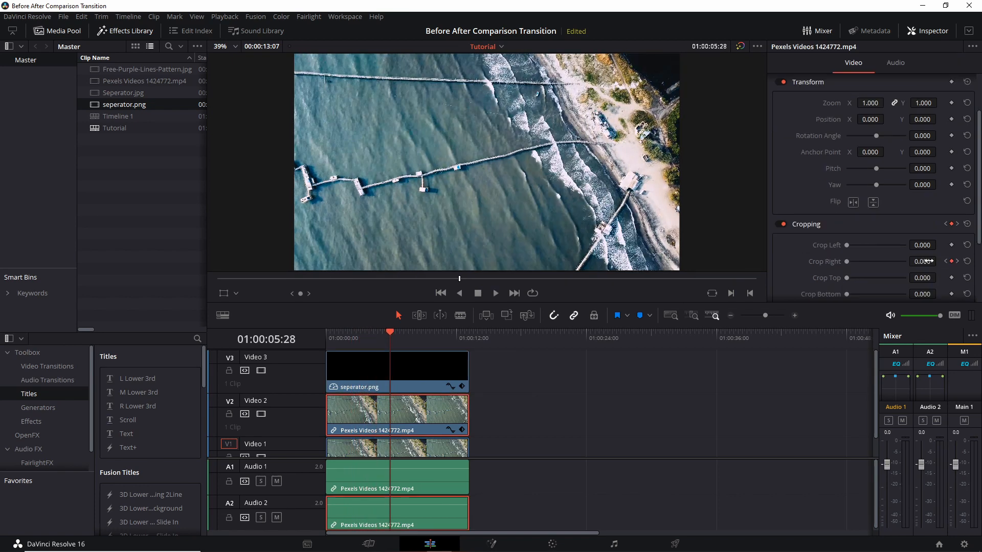
{"action": "left_click", "coordinate": [428, 367]}
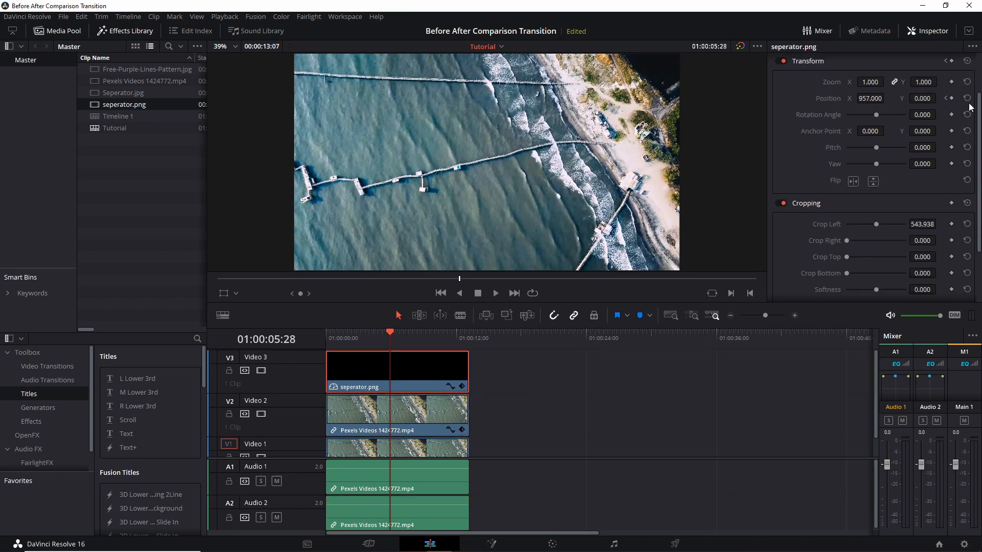
{"action": "left_click", "coordinate": [951, 98]}
At the 7:20 crop keyframe, shift the separator's Position X left to the wipe edge and play from the start.
{"action": "left_click", "coordinate": [427, 422]}
{"action": "scroll", "coordinate": [869, 235], "scroll_direction": "down", "scroll_amount": 2}
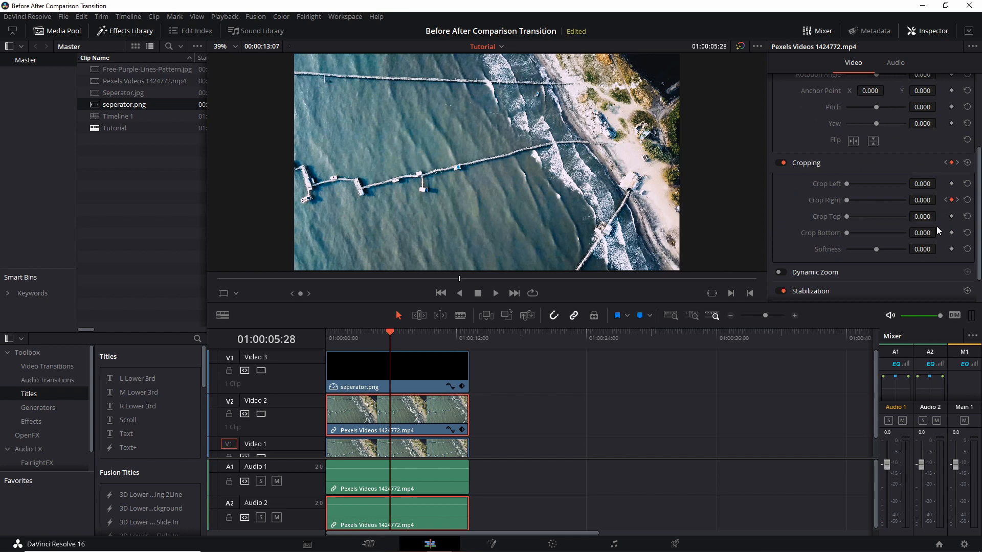
{"action": "left_click", "coordinate": [959, 203]}
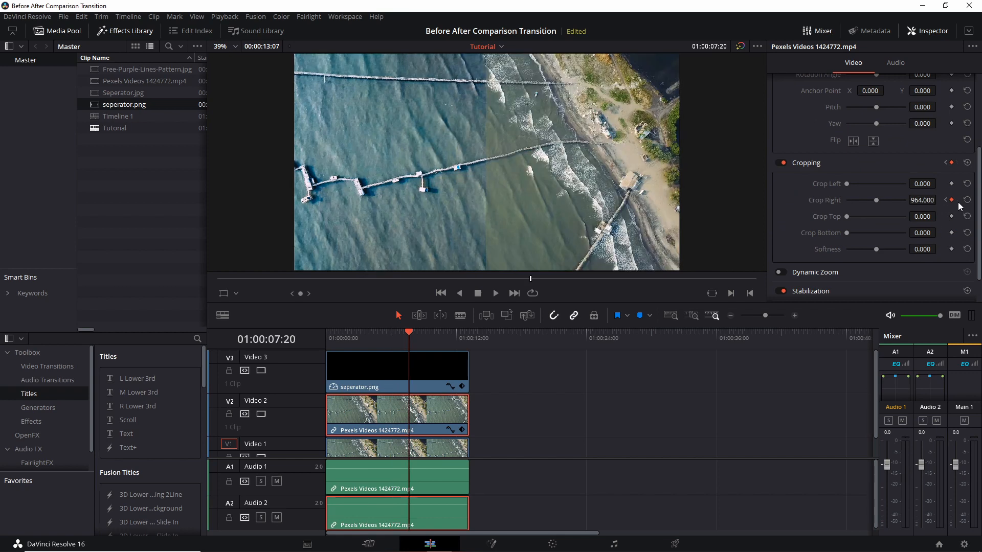
{"action": "left_click", "coordinate": [430, 387]}
{"action": "left_click_drag", "start_coordinate": [870, 160], "coordinate": [785, 159]}
{"action": "key", "text": "Home"}
{"action": "key", "text": "space"}
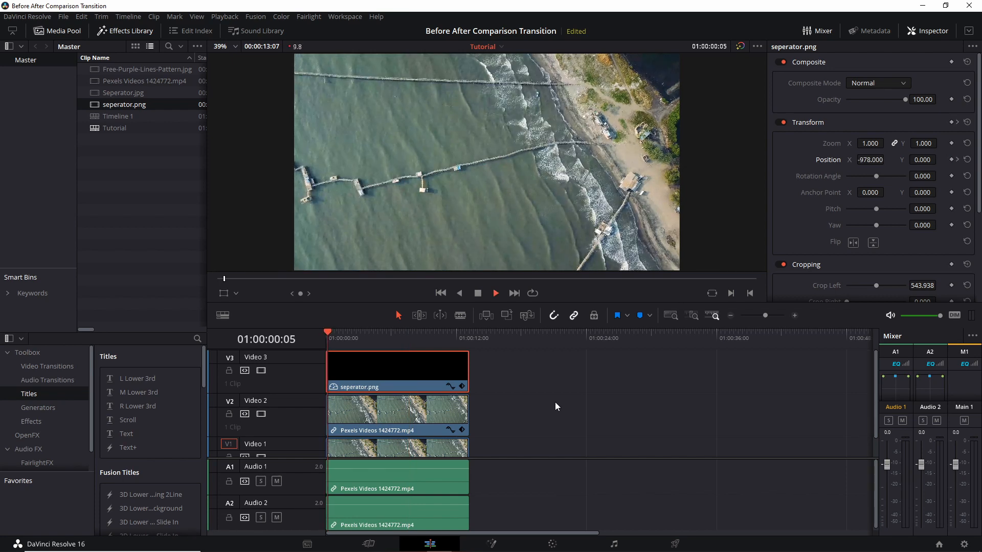